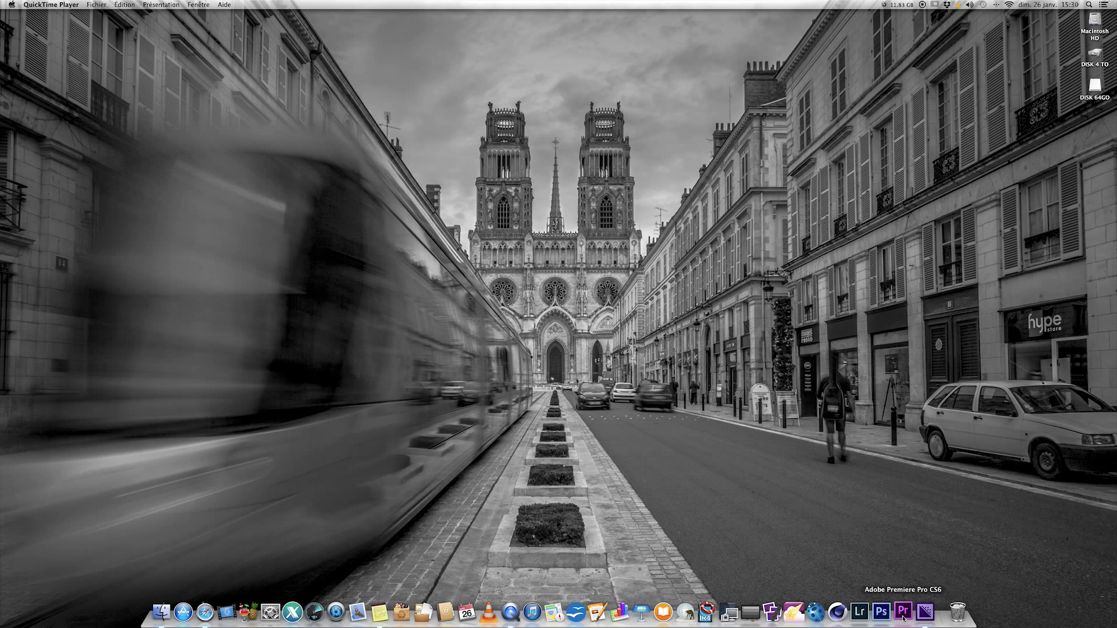
Step: Open Adobe Premiere Pro CS6 and create a new project named "youtube test"
{"action": "left_click", "coordinate": [903, 612]}
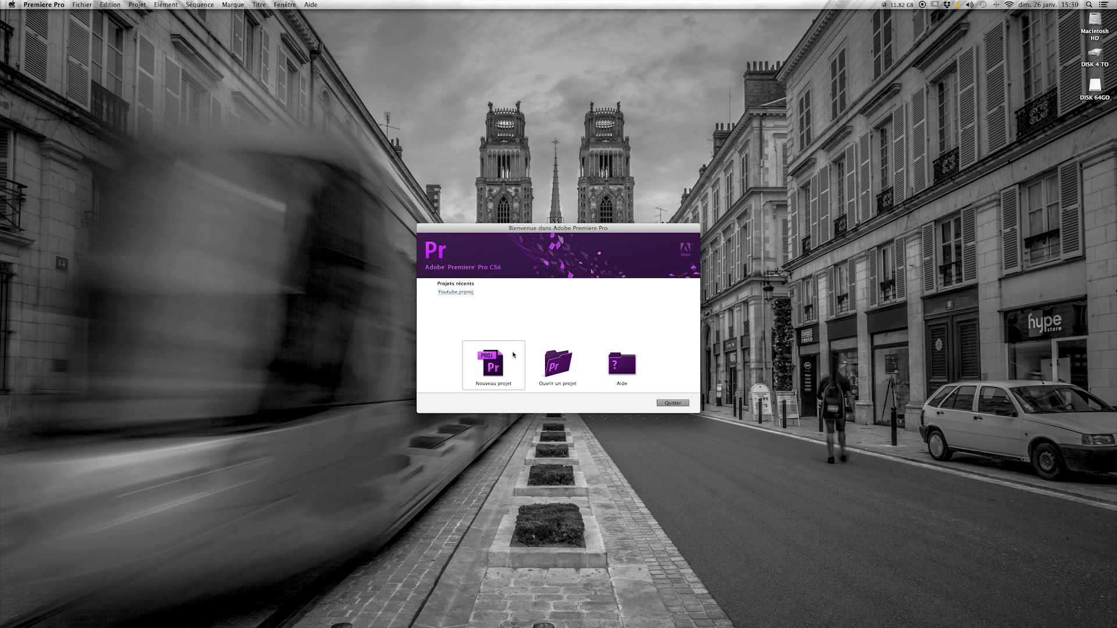
{"action": "left_click", "coordinate": [476, 358]}
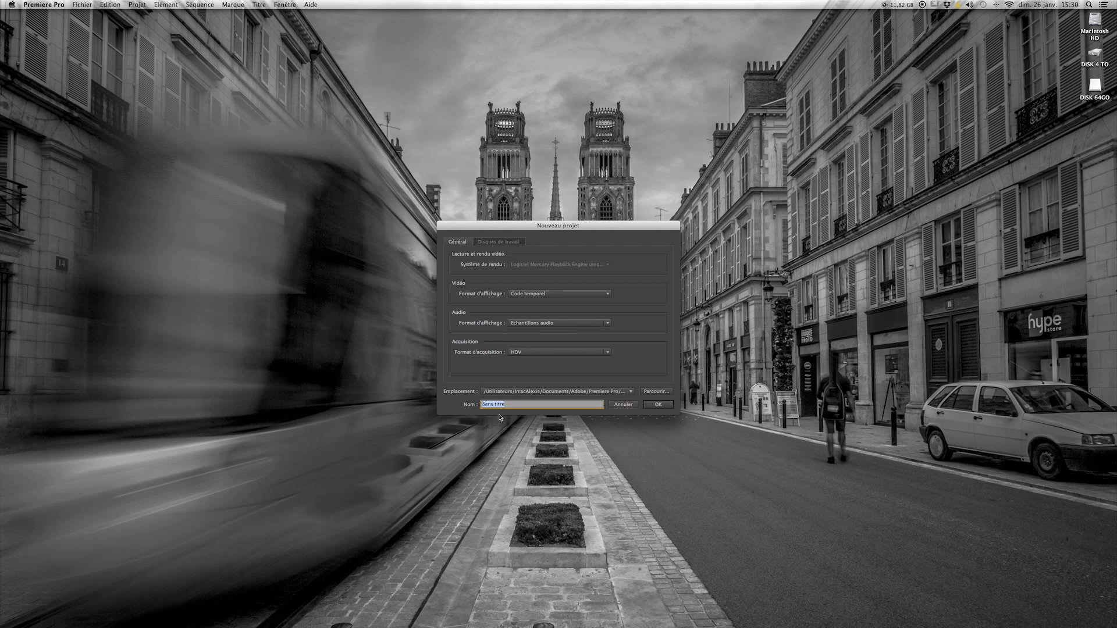
{"action": "type", "text": "V"}
{"action": "left_click", "coordinate": [500, 242]}
{"action": "left_click", "coordinate": [449, 242]}
{"action": "left_click", "coordinate": [658, 404]}
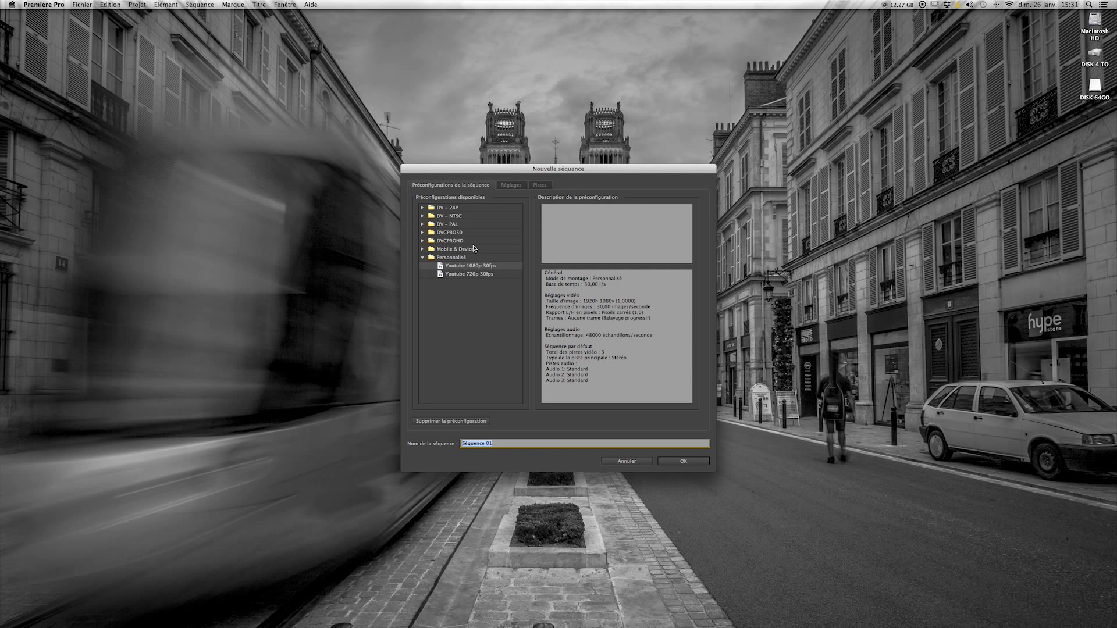
Step: Examine the sequence settings of the Youtube 1080p 30fps and Youtube 720p 30fps presets
{"action": "left_click", "coordinate": [511, 186]}
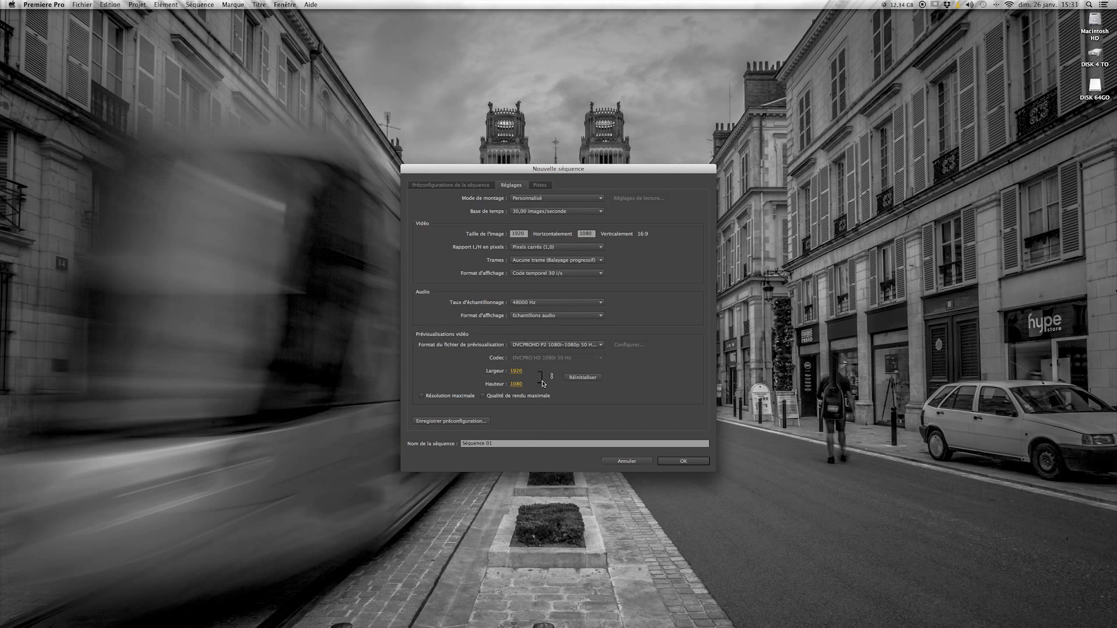
{"action": "left_click", "coordinate": [487, 186]}
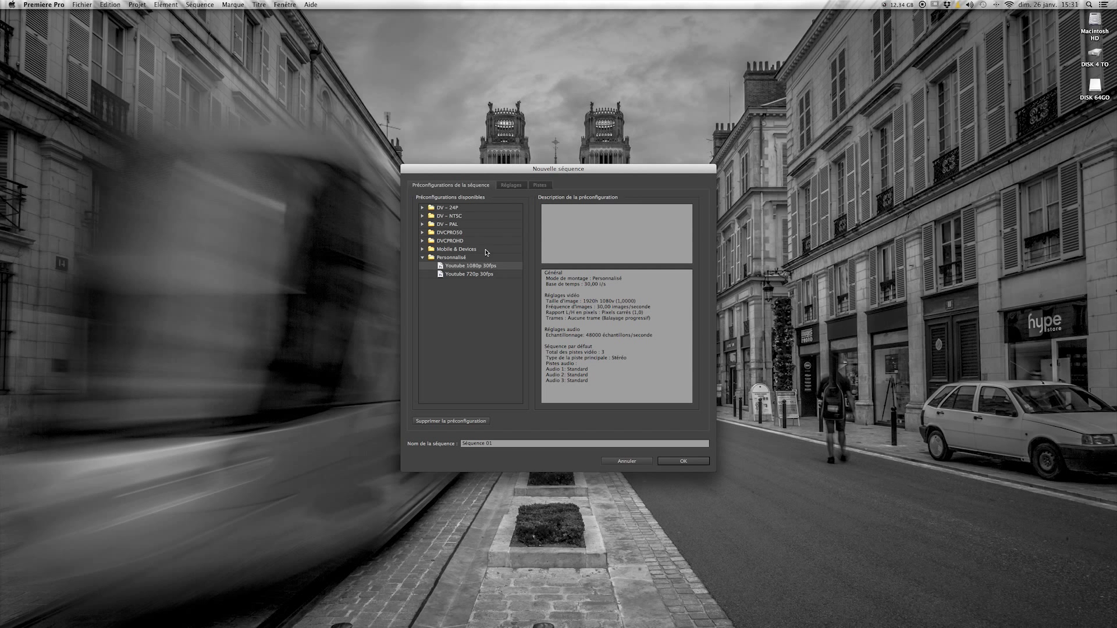
{"action": "left_click", "coordinate": [474, 275]}
{"action": "left_click", "coordinate": [515, 186]}
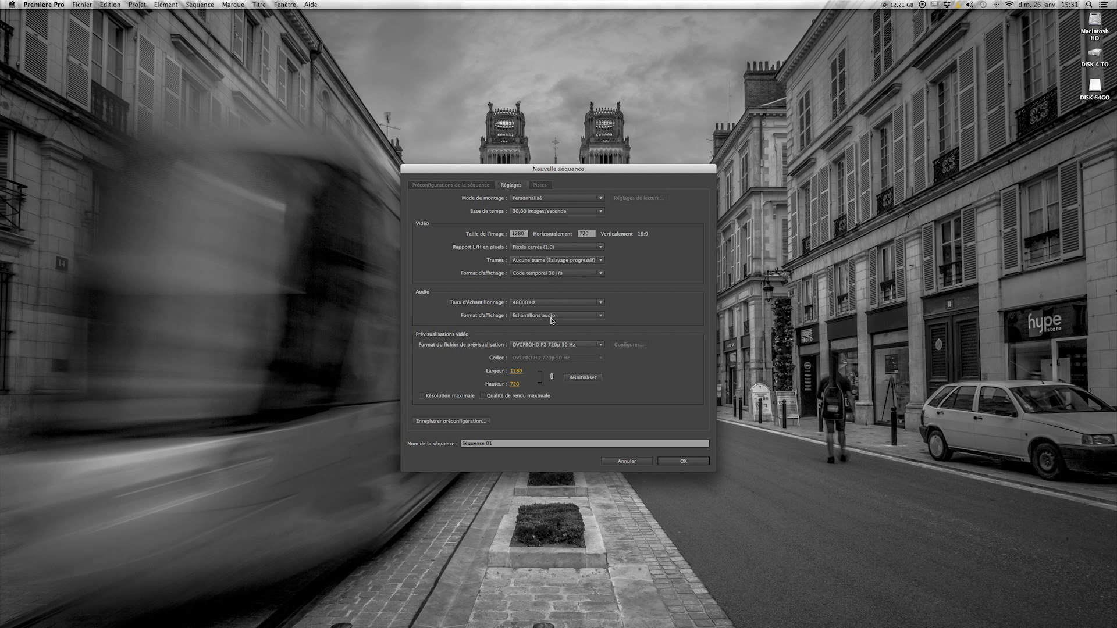
{"action": "left_click", "coordinate": [512, 235]}
{"action": "left_click_drag", "start_coordinate": [521, 235], "coordinate": [510, 234]}
Step: Create the sequence Séquence 01 from the Youtube 1080p 30fps preset
{"action": "left_click", "coordinate": [456, 184]}
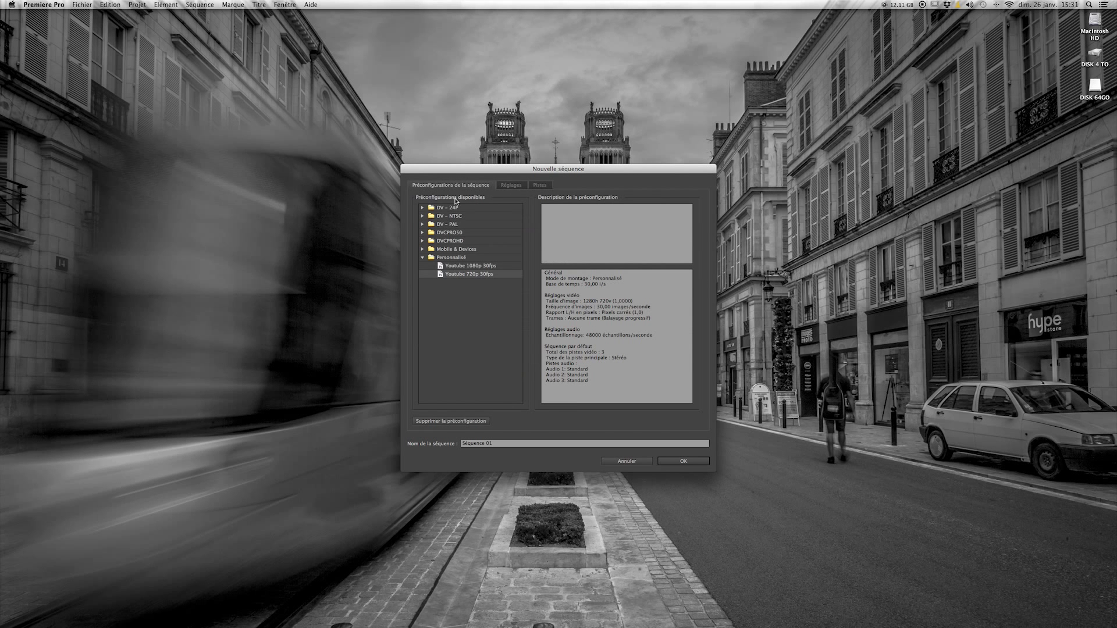
{"action": "left_click", "coordinate": [478, 267]}
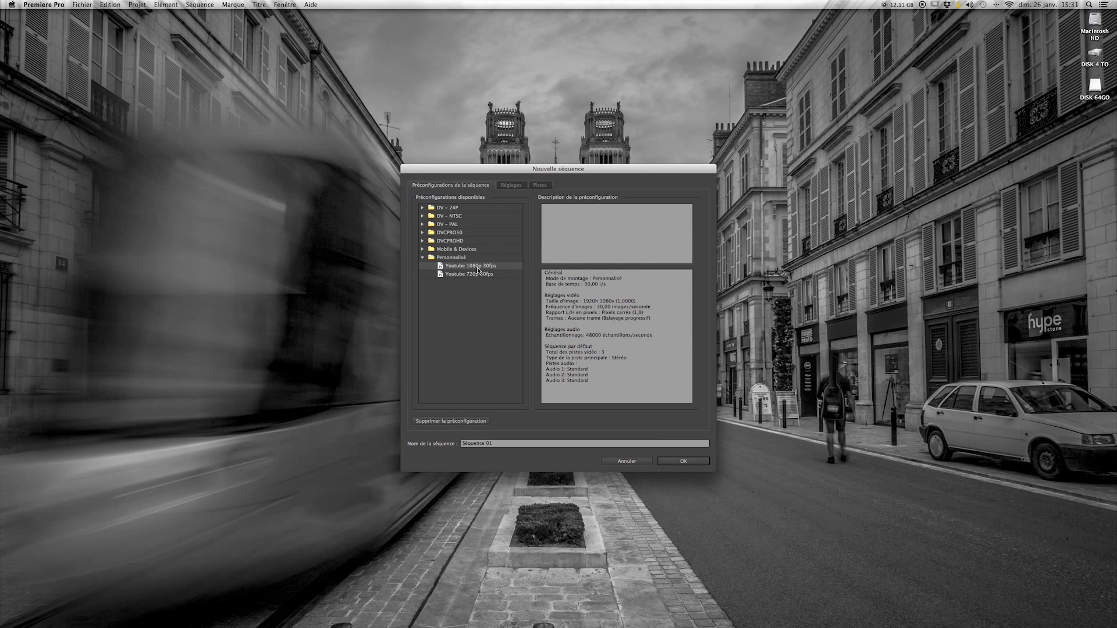
{"action": "left_click", "coordinate": [683, 461]}
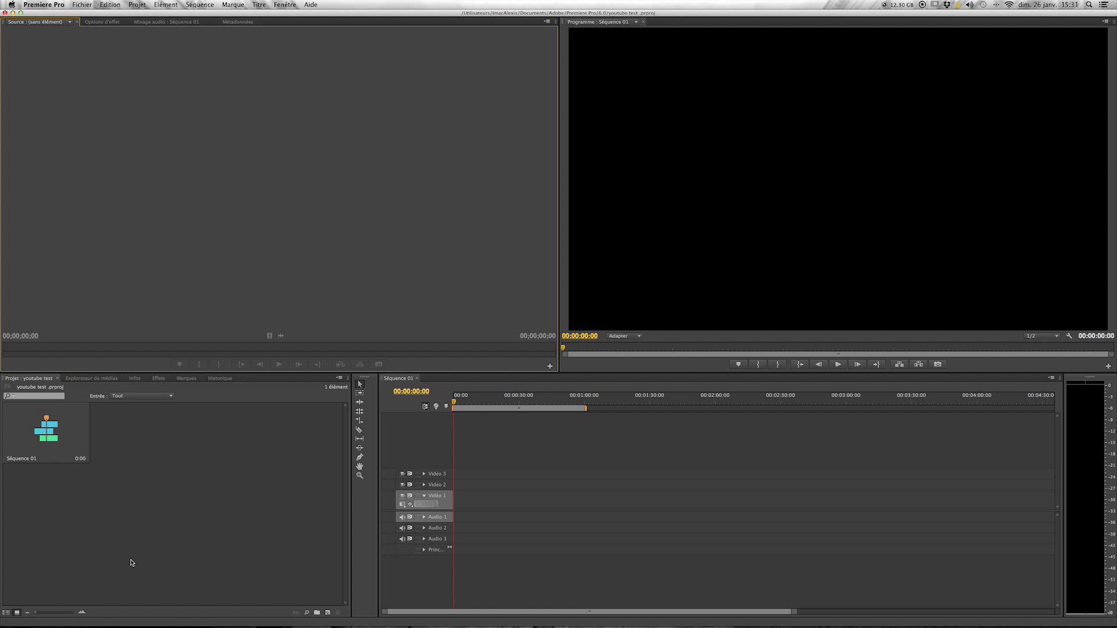
Step: Import the Tutoriel #02 Lightroom 5 video from the Capture D'écran folder into the project
{"action": "left_click", "coordinate": [132, 563]}
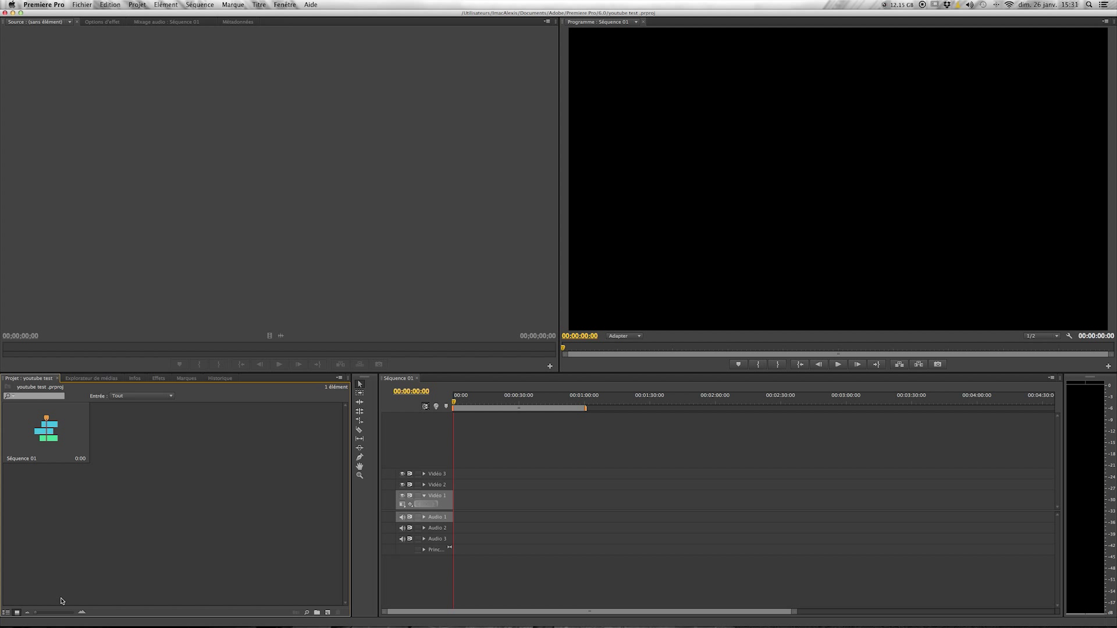
{"action": "right_click", "coordinate": [104, 557]}
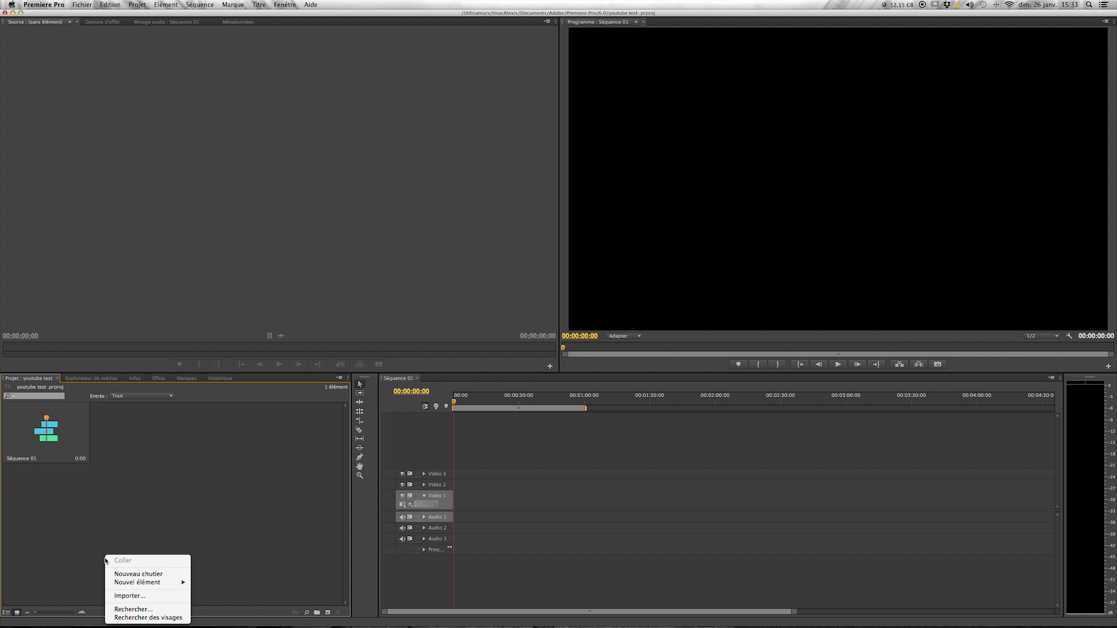
{"action": "left_click", "coordinate": [137, 596]}
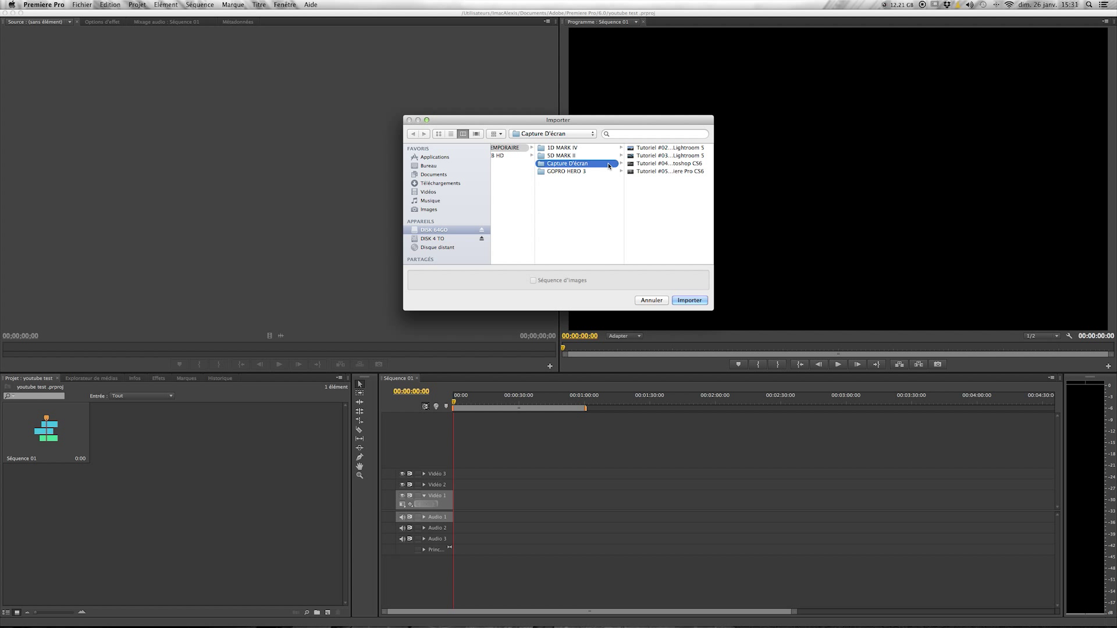
{"action": "left_click", "coordinate": [671, 149]}
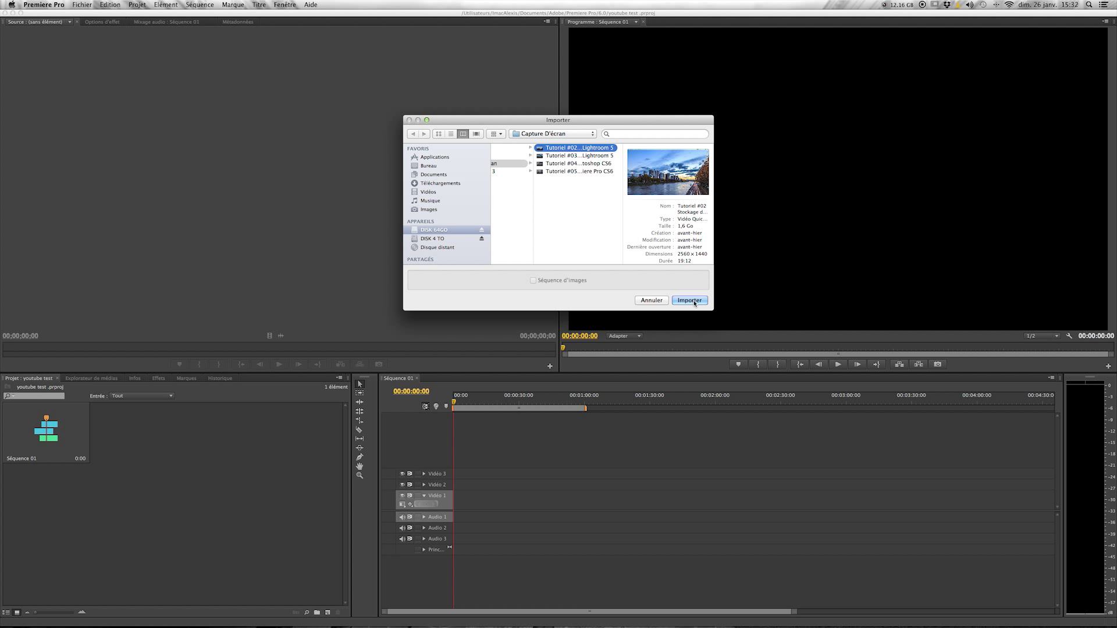
{"action": "left_click", "coordinate": [690, 301]}
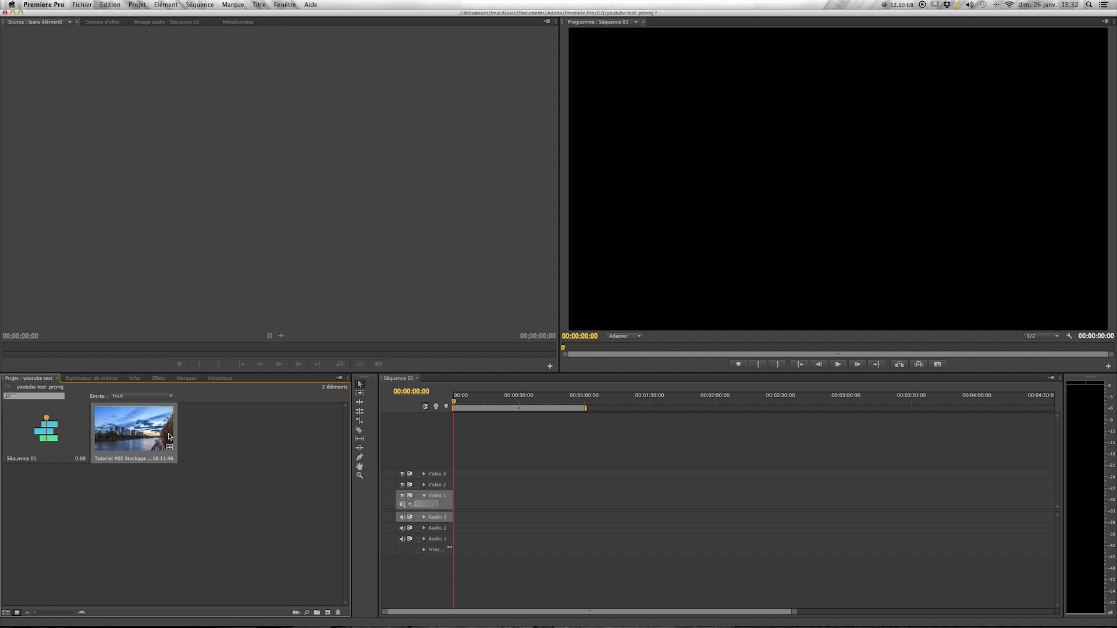
Step: Load the imported clip in the source monitor and set its out point at 00:10:00:00
{"action": "left_click_drag", "start_coordinate": [158, 433], "coordinate": [238, 278]}
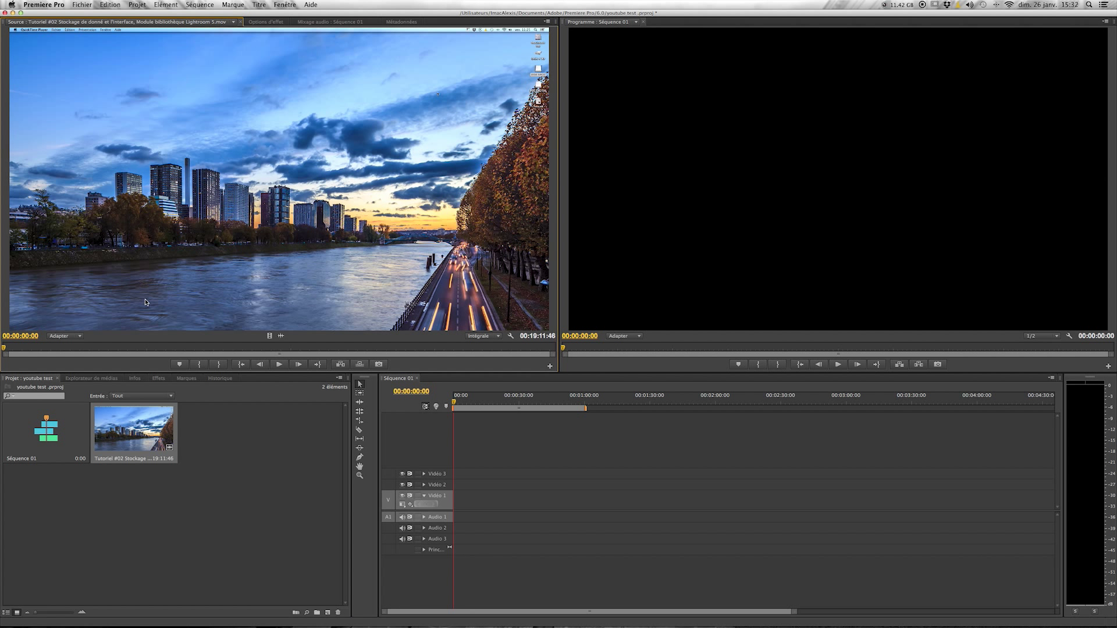
{"action": "left_click", "coordinate": [268, 348]}
{"action": "left_click_drag", "start_coordinate": [267, 348], "coordinate": [292, 353]}
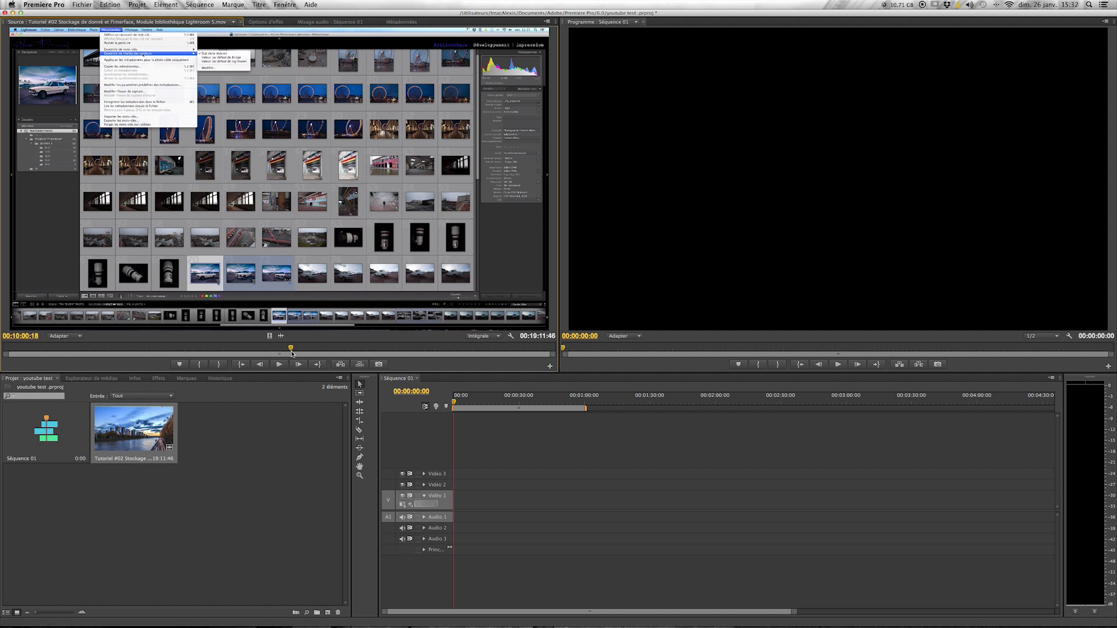
{"action": "left_click_drag", "start_coordinate": [292, 353], "coordinate": [292, 353]}
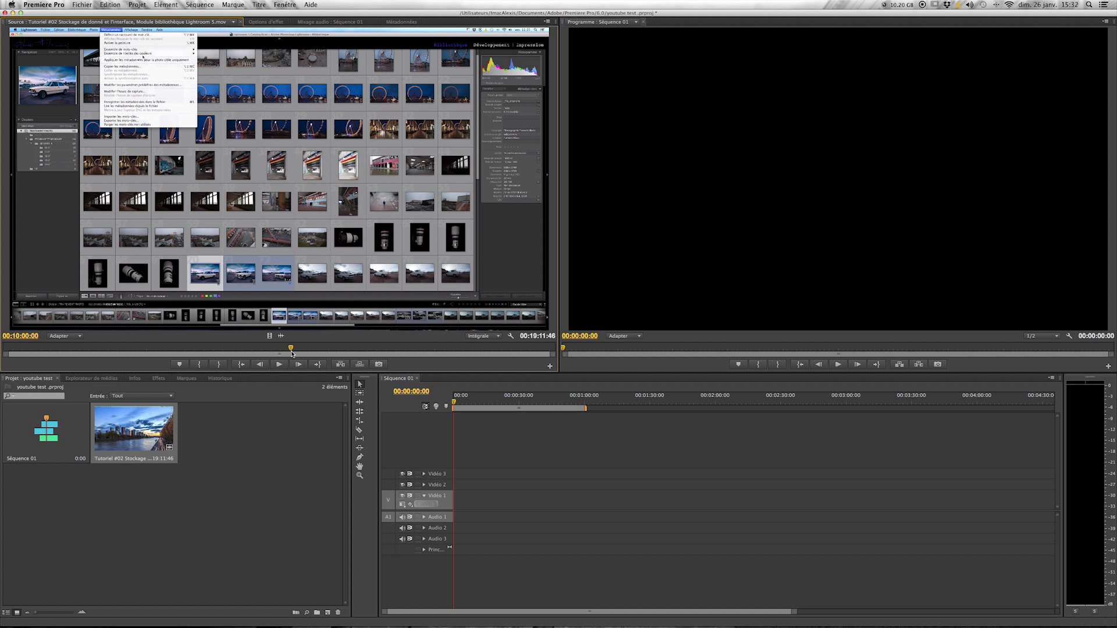
{"action": "left_click", "coordinate": [220, 364]}
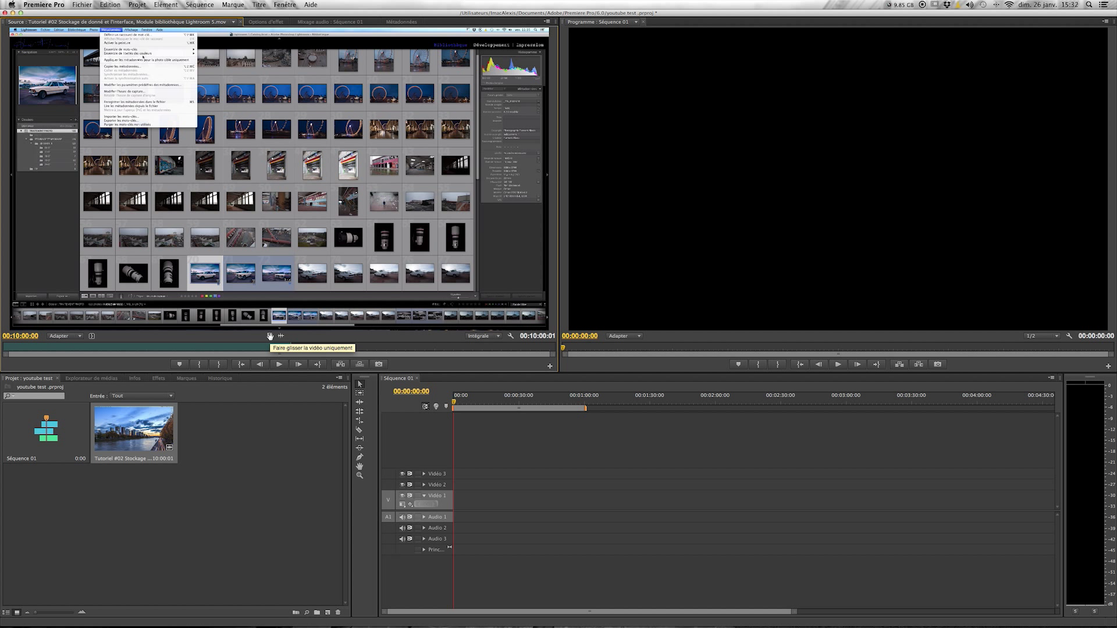
Step: Place the trimmed clip at the start of Vidéo 1 and Audio 1, matching the sequence settings to it, and move the playhead to 00:02:20:59
{"action": "left_click_drag", "start_coordinate": [270, 336], "coordinate": [324, 366]}
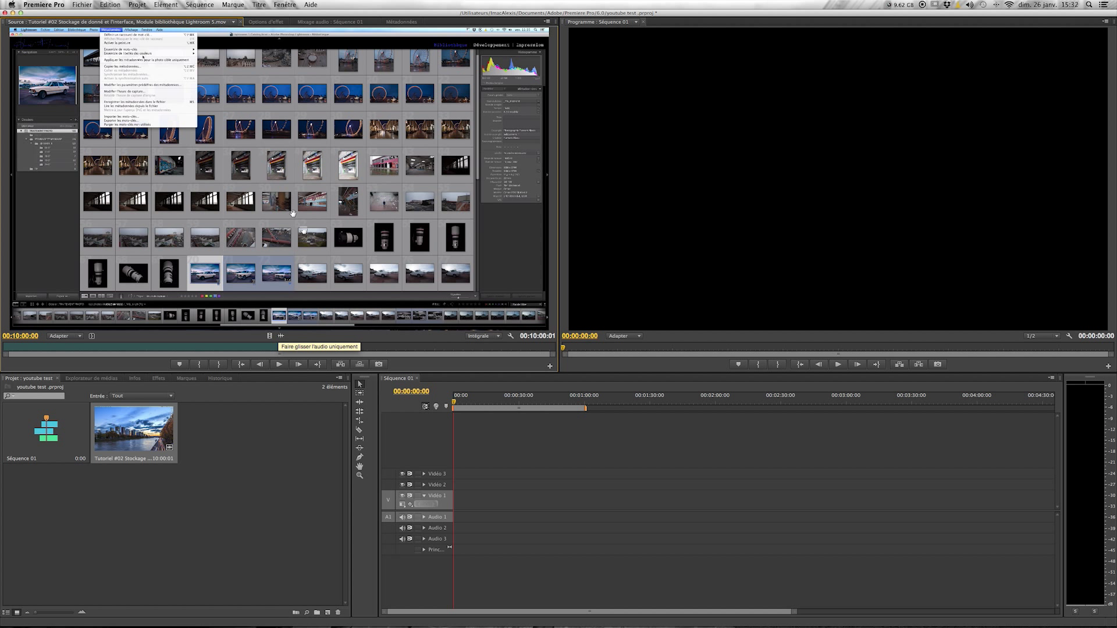
{"action": "left_click_drag", "start_coordinate": [248, 163], "coordinate": [459, 502]}
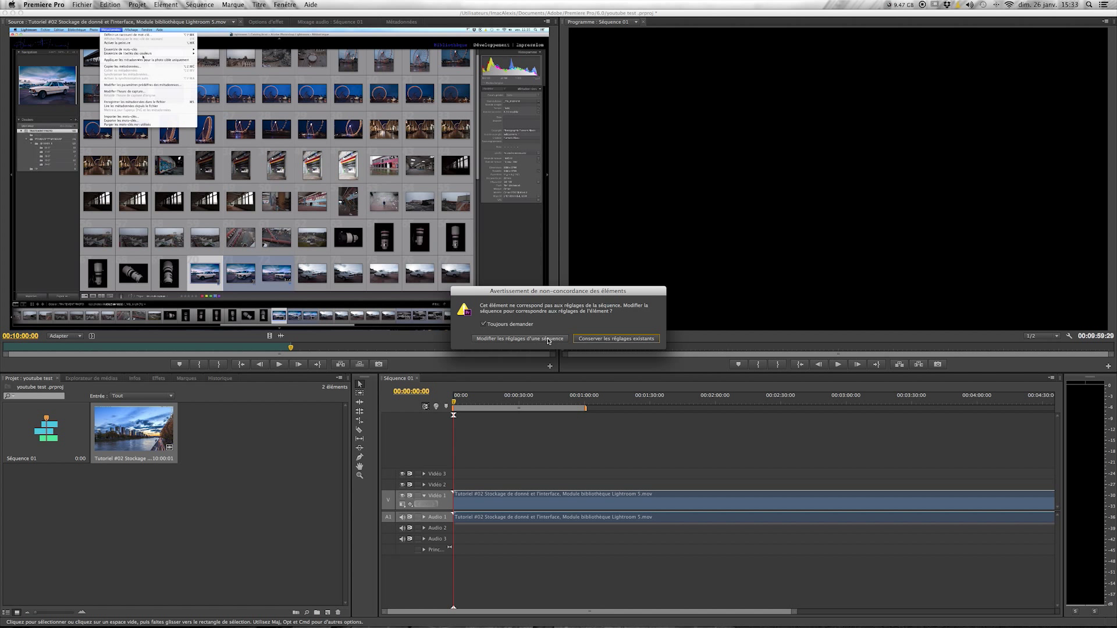
{"action": "left_click", "coordinate": [589, 338]}
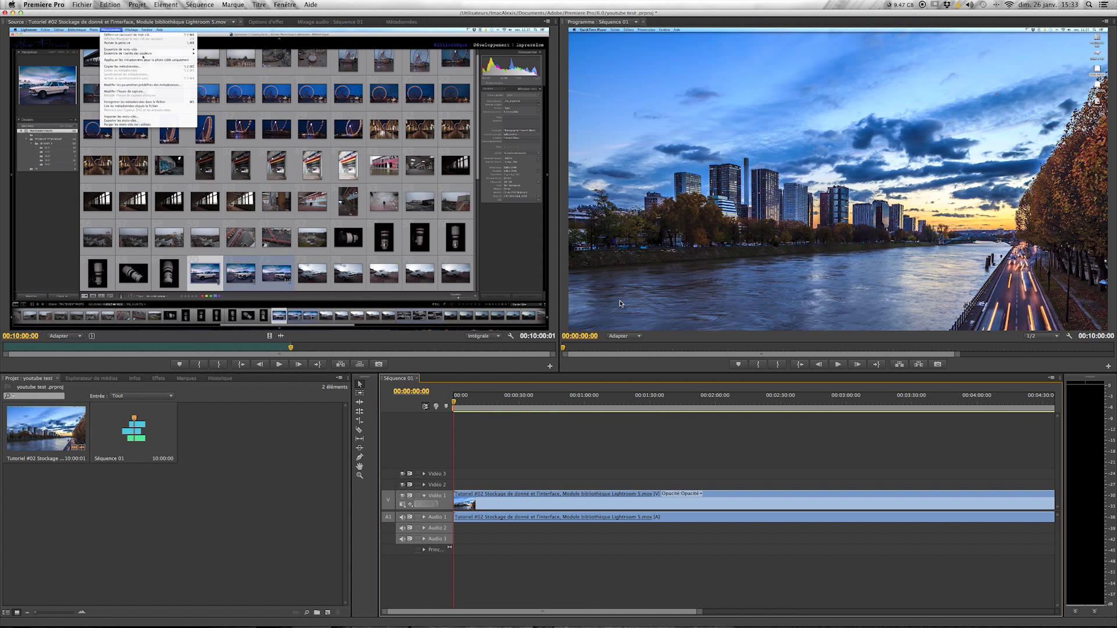
{"action": "left_click_drag", "start_coordinate": [567, 351], "coordinate": [692, 365]}
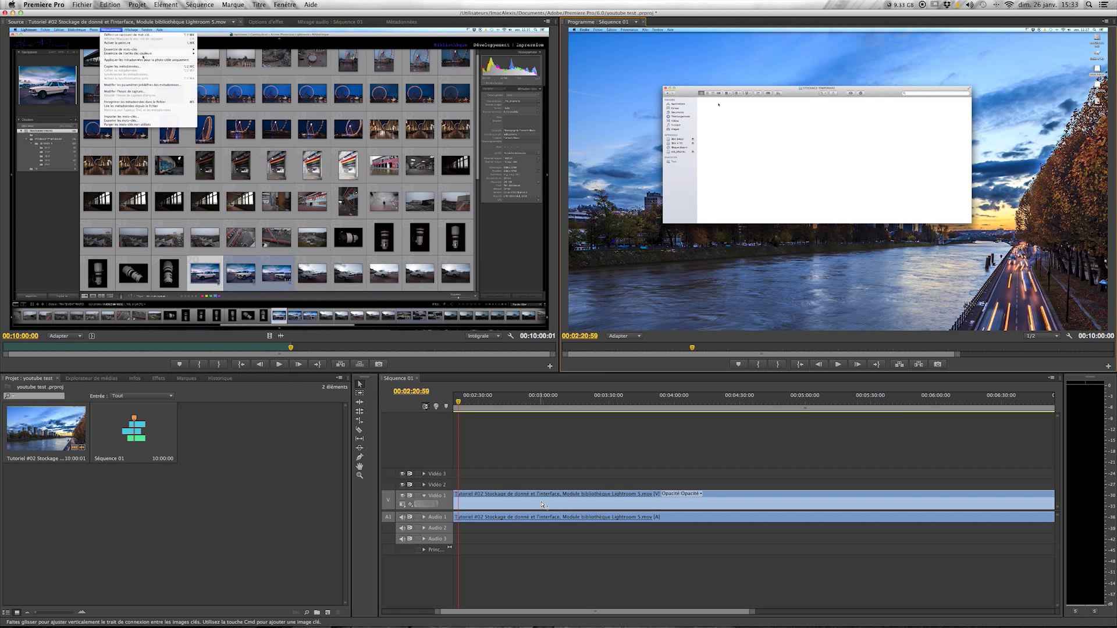
{"action": "left_click_drag", "start_coordinate": [542, 504], "coordinate": [545, 504]}
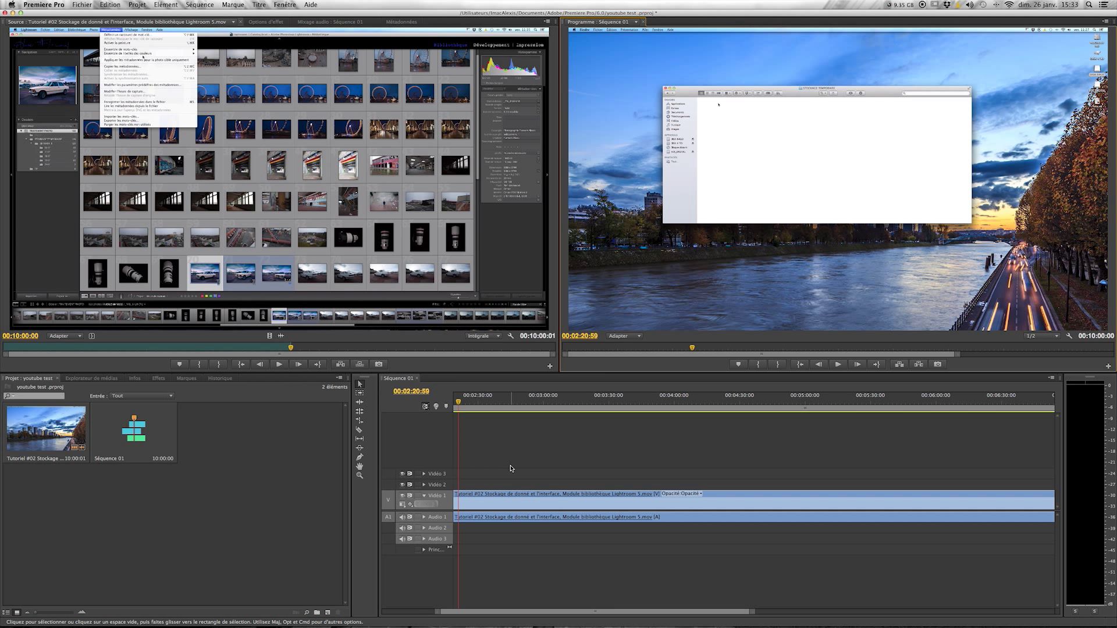
Step: Open the media export settings for the sequence and set the format to H.264
{"action": "left_click", "coordinate": [82, 4]}
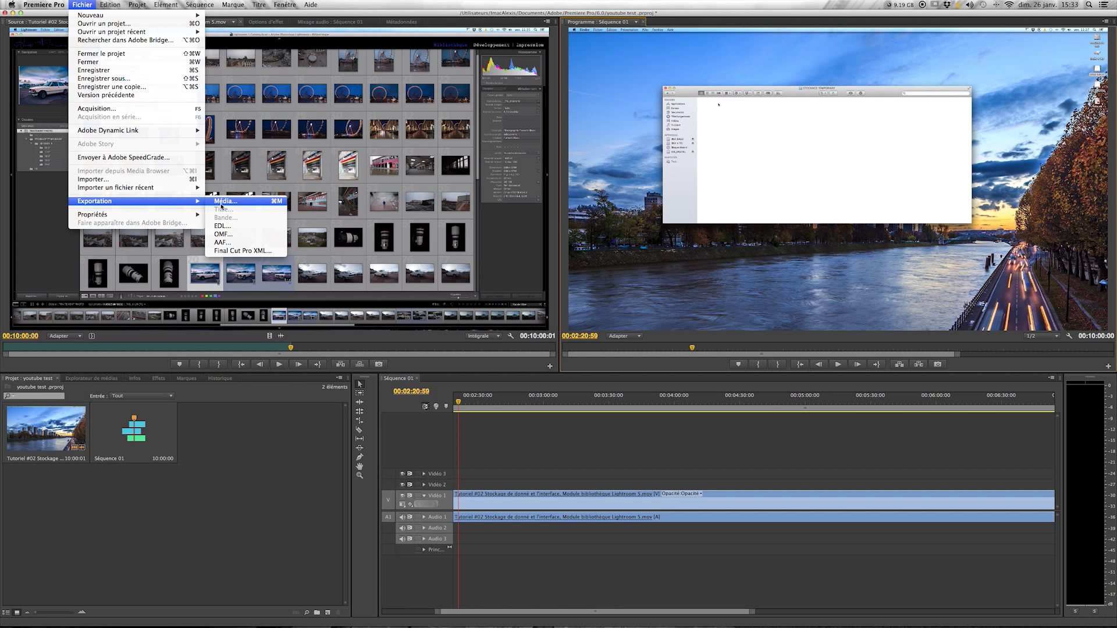
{"action": "left_click", "coordinate": [222, 202]}
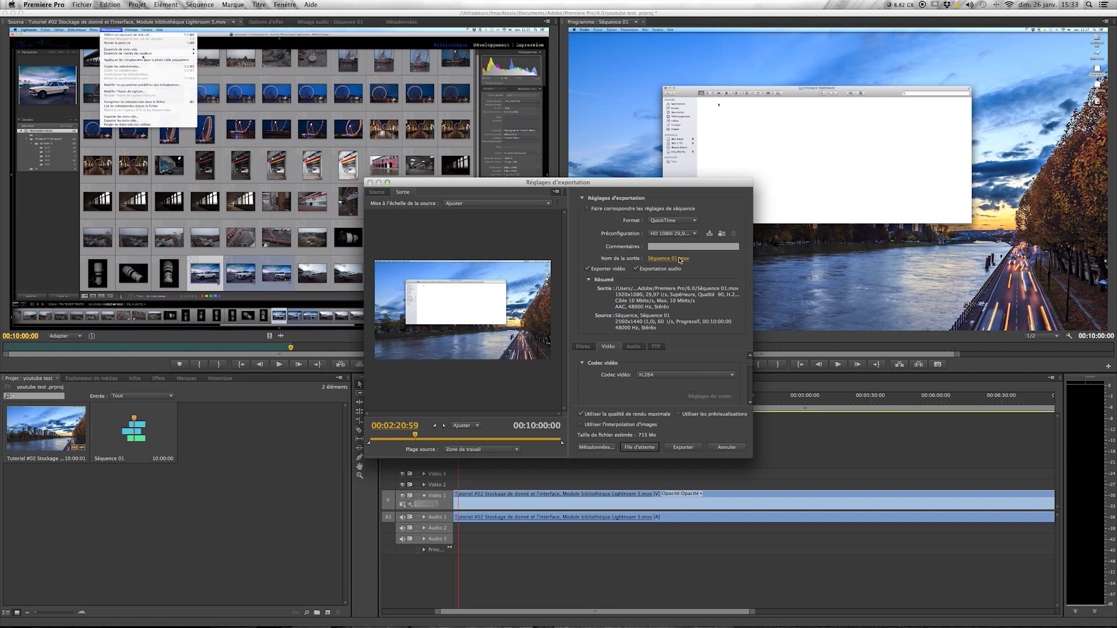
{"action": "left_click", "coordinate": [667, 224]}
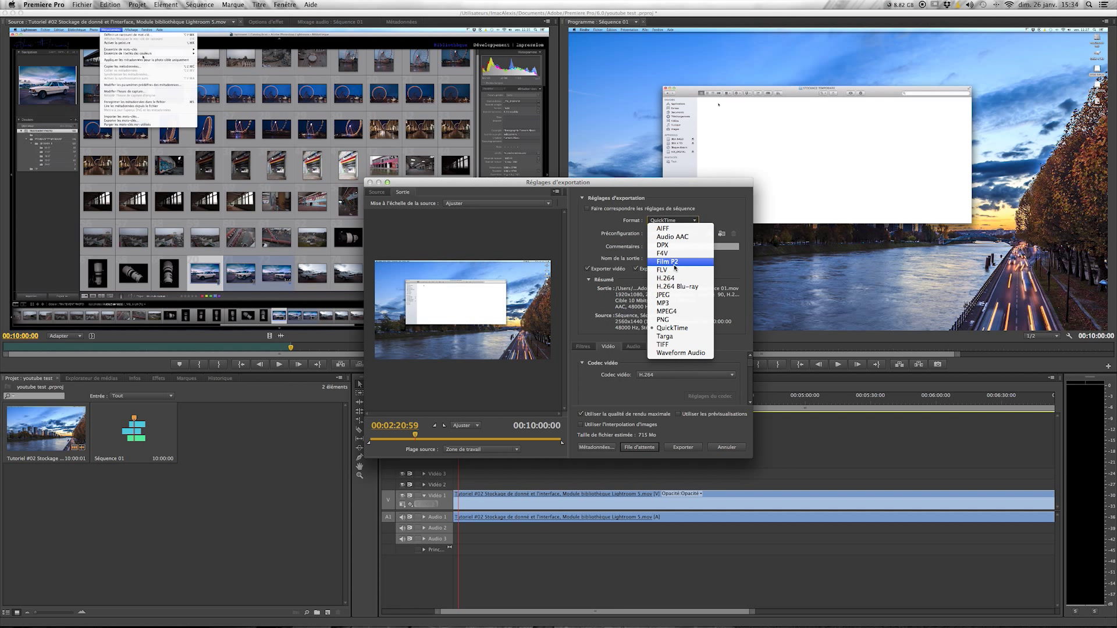
{"action": "left_click", "coordinate": [689, 221]}
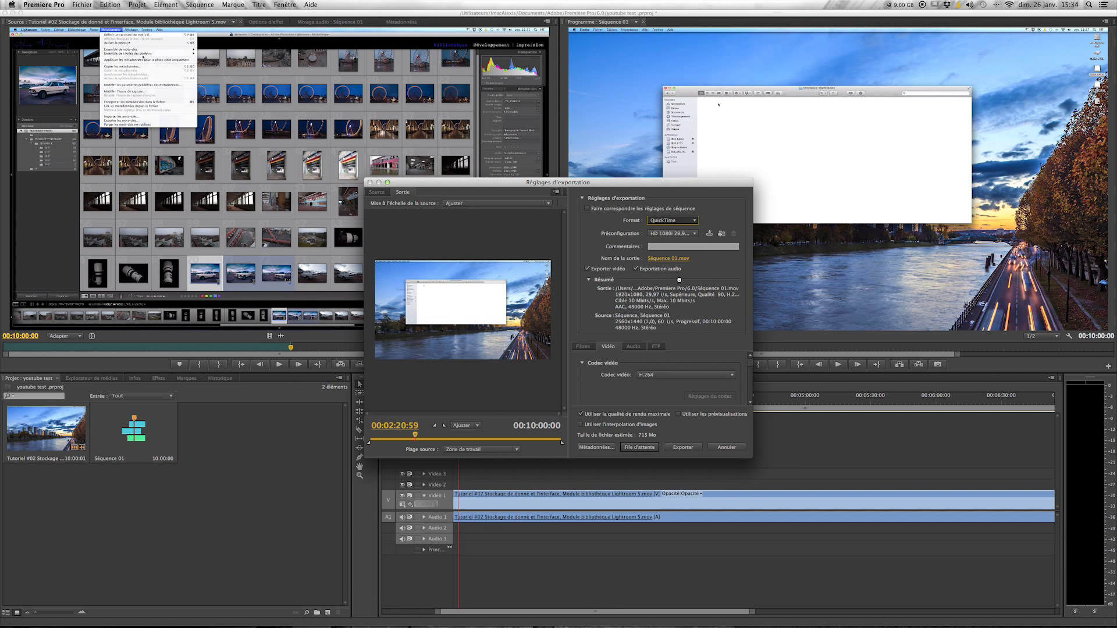
Step: Look over the available H.264 presets and compare the source and output previews of the export
{"action": "left_click", "coordinate": [693, 234]}
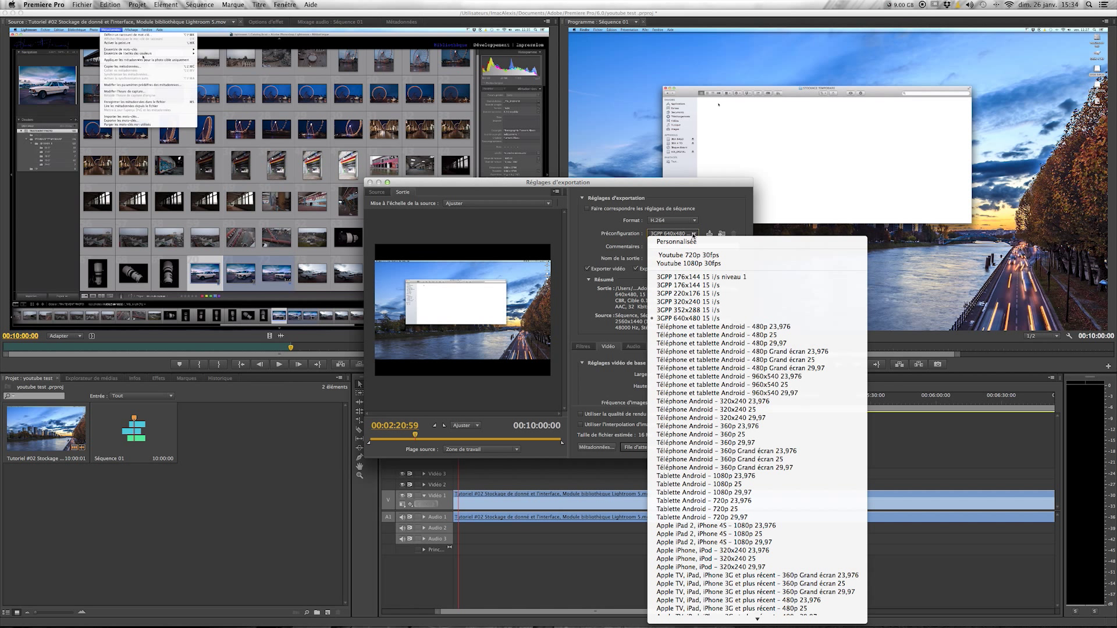
{"action": "left_click", "coordinate": [404, 253]}
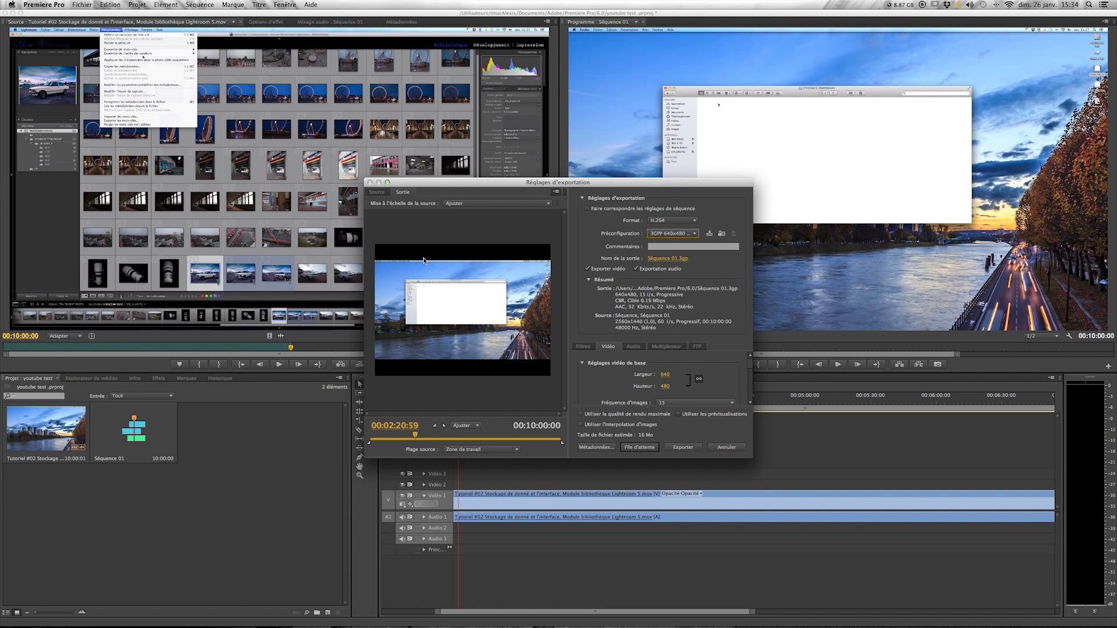
{"action": "left_click", "coordinate": [382, 195]}
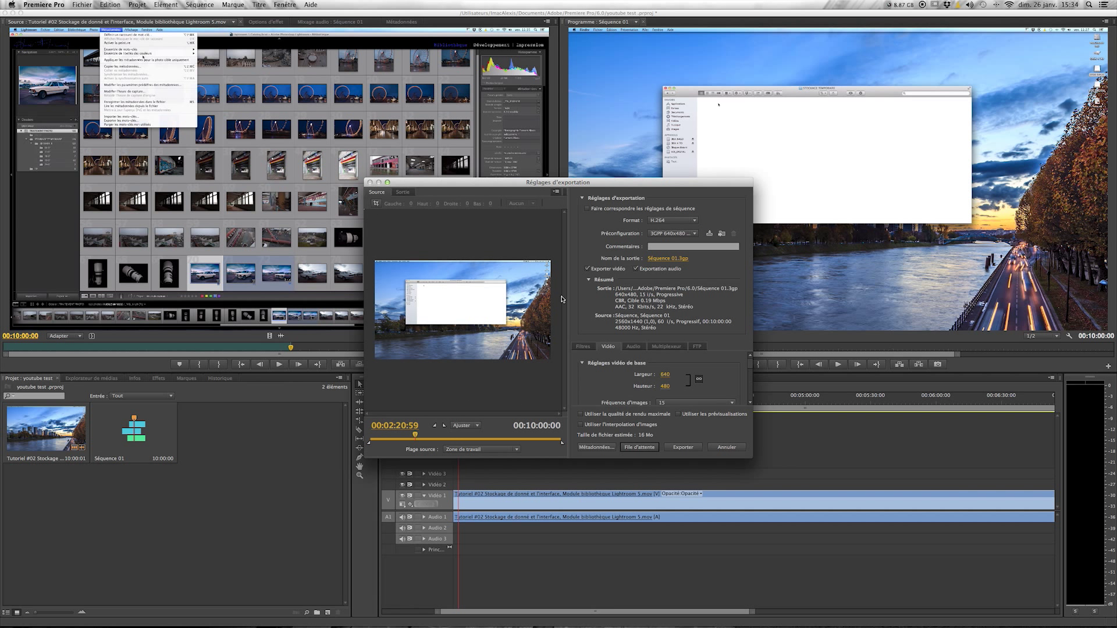
{"action": "left_click", "coordinate": [406, 192]}
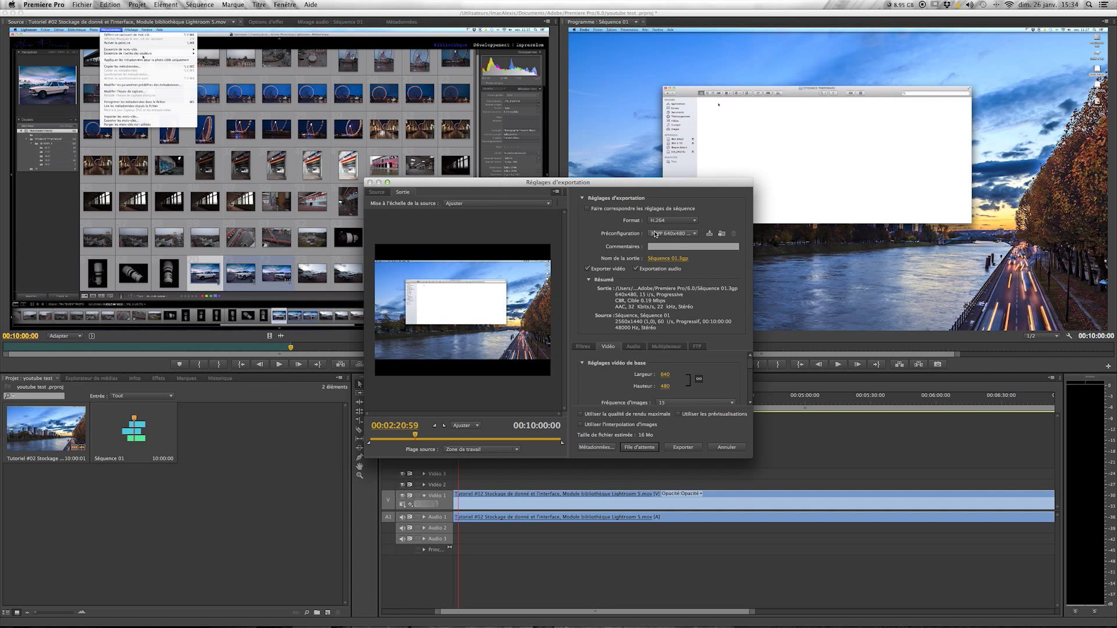
Step: Set the export preset to Personnalisée
{"action": "left_click", "coordinate": [685, 233]}
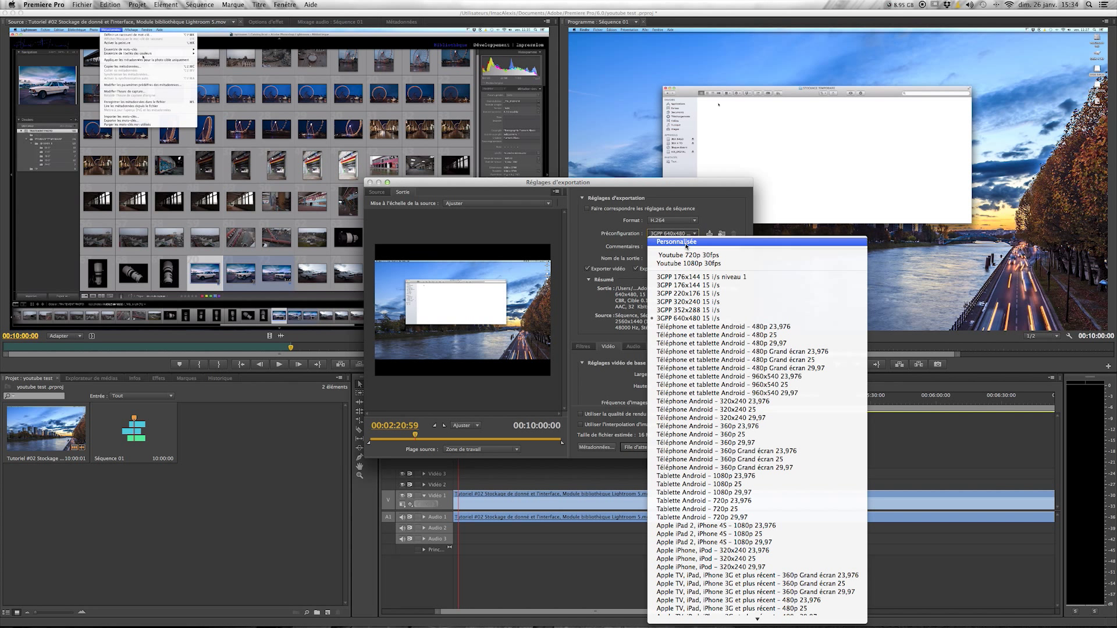
{"action": "left_click", "coordinate": [687, 242]}
{"action": "left_click", "coordinate": [686, 235]}
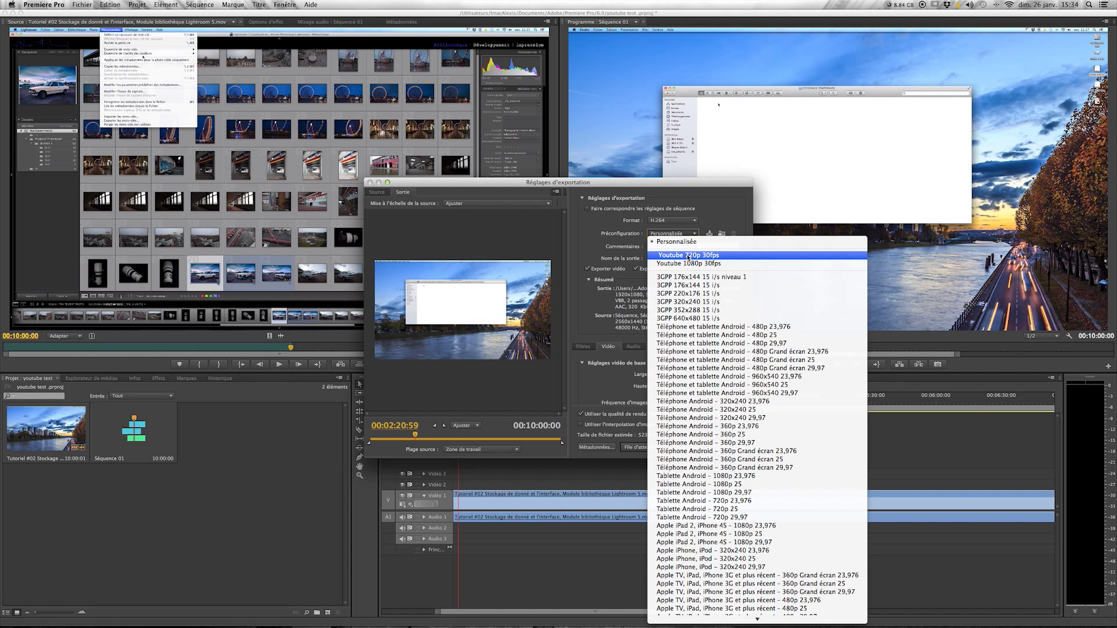
{"action": "left_click", "coordinate": [690, 235]}
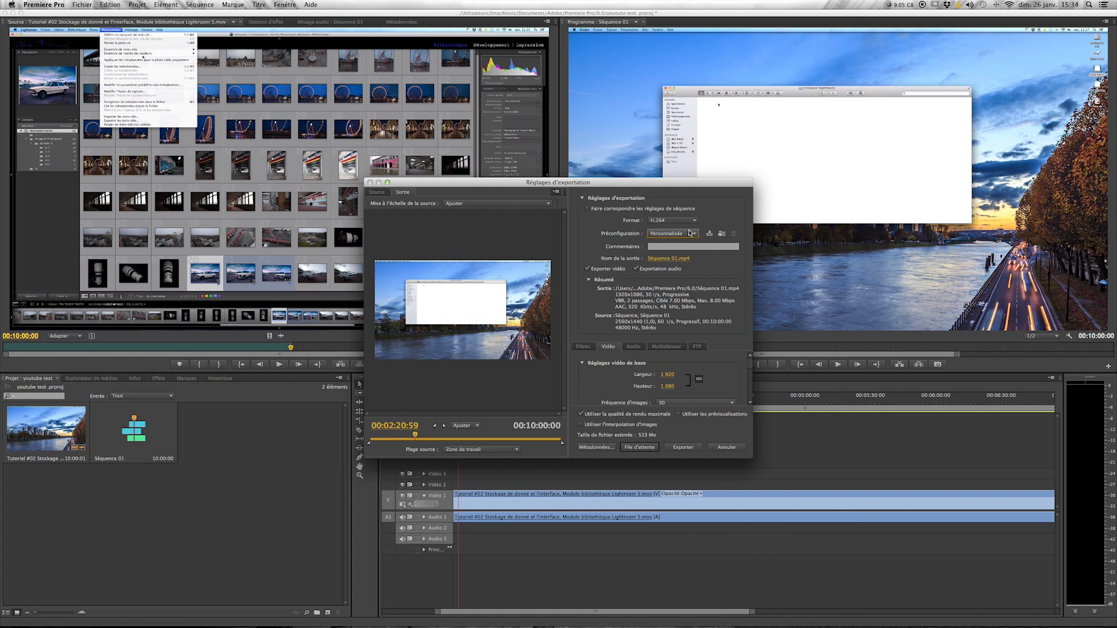
Step: Set the target video bitrate of the H.264 export to 6 Mbit/s
{"action": "left_click", "coordinate": [749, 371]}
{"action": "left_click_drag", "start_coordinate": [750, 370], "coordinate": [750, 368]}
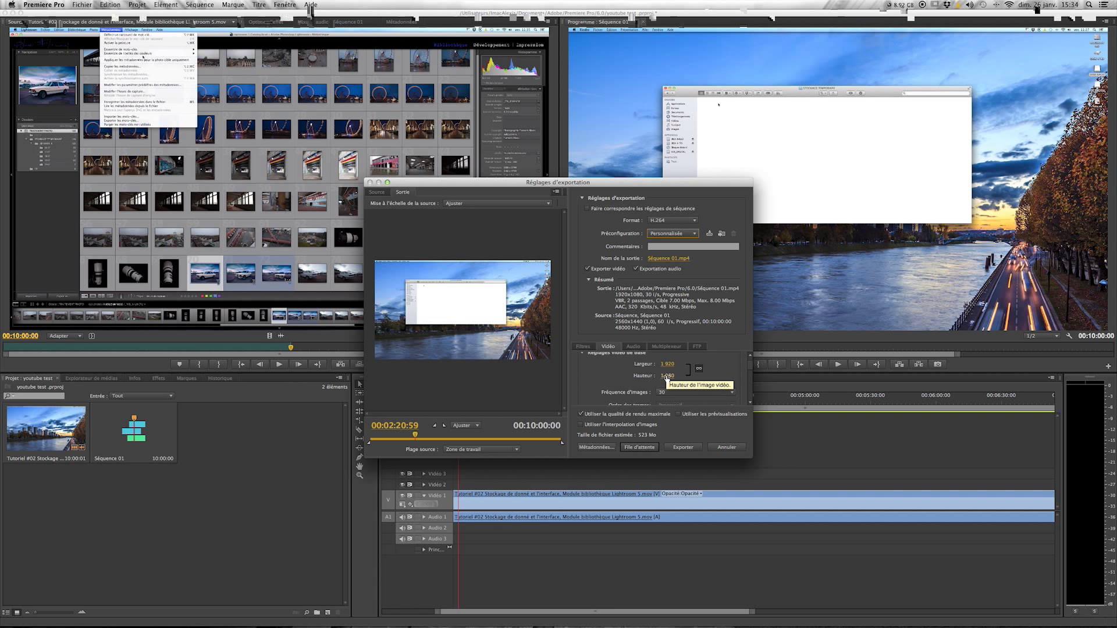
{"action": "left_click", "coordinate": [750, 370]}
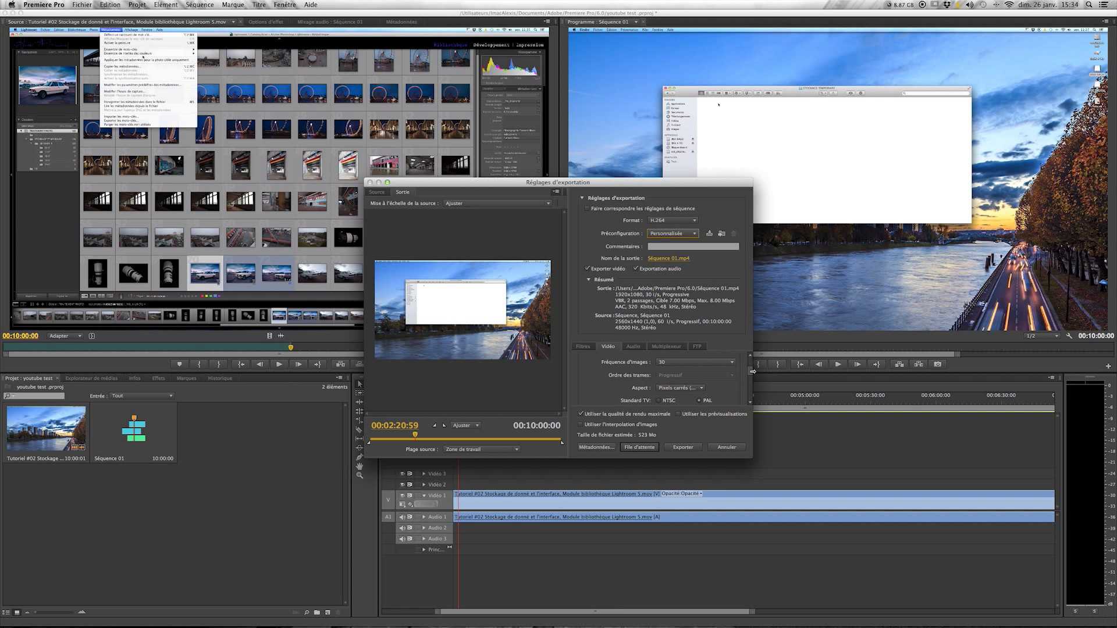
{"action": "left_click_drag", "start_coordinate": [750, 373], "coordinate": [740, 392]}
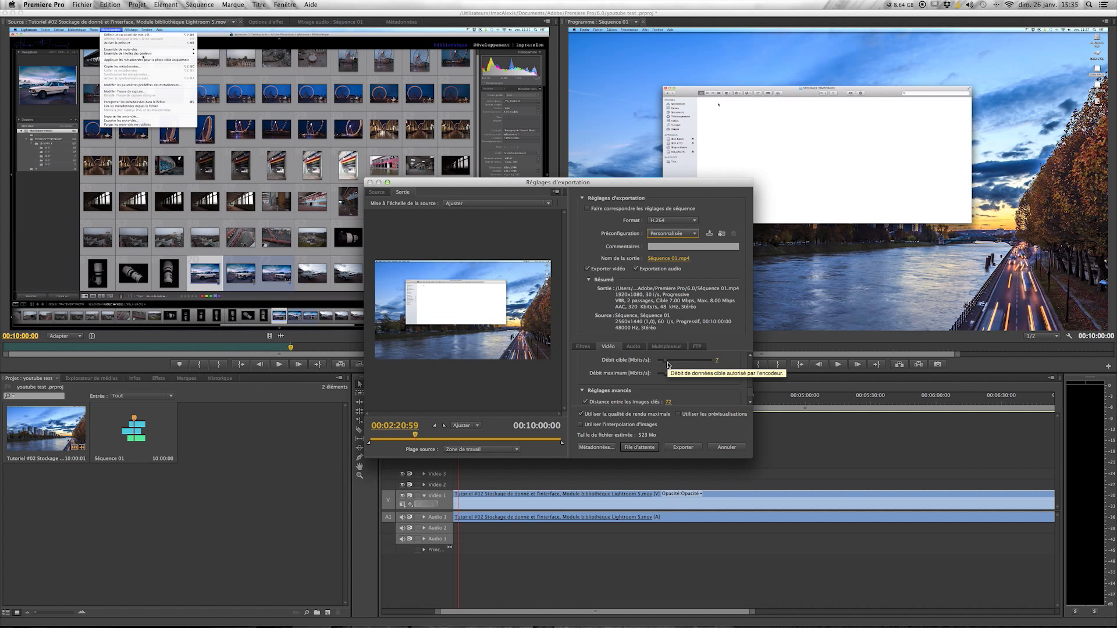
{"action": "left_click", "coordinate": [666, 363]}
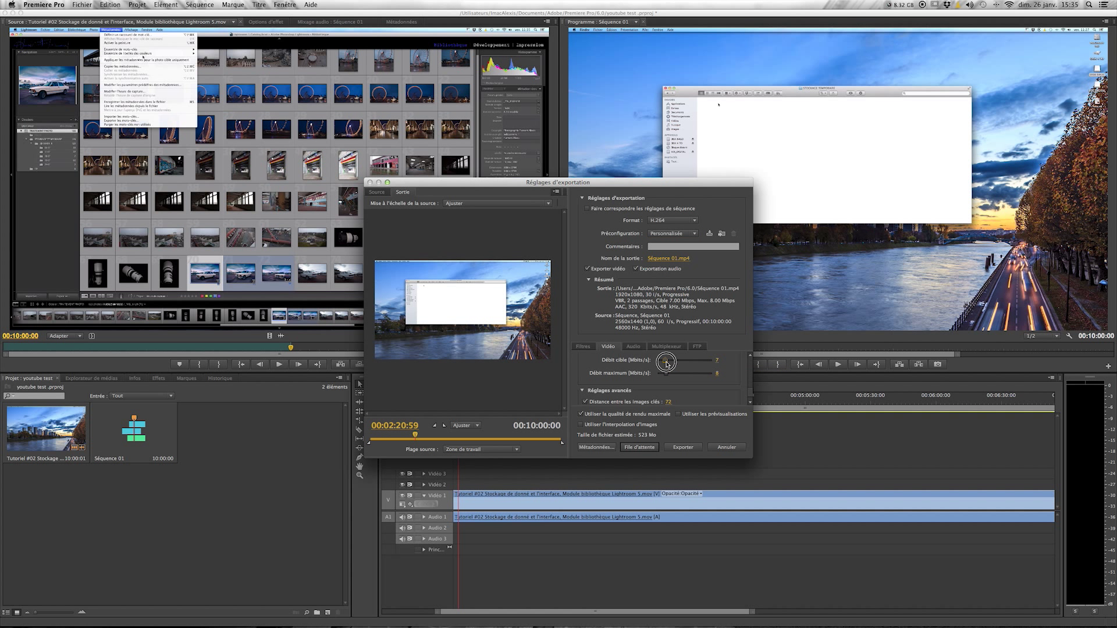
{"action": "left_click", "coordinate": [717, 361]}
{"action": "key", "text": "Return"}
Step: Check the audio bitrate choices and the dialog for saving the export settings as a preset, leaving both unchanged
{"action": "left_click", "coordinate": [633, 346]}
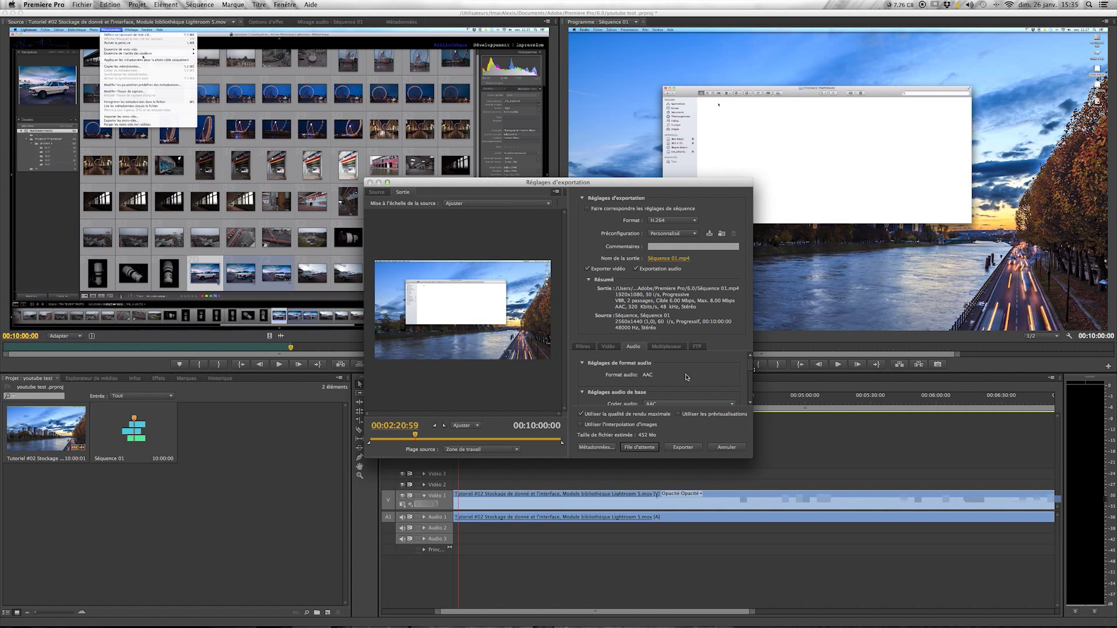
{"action": "scroll", "coordinate": [749, 376], "scroll_direction": "down", "scroll_amount": 5}
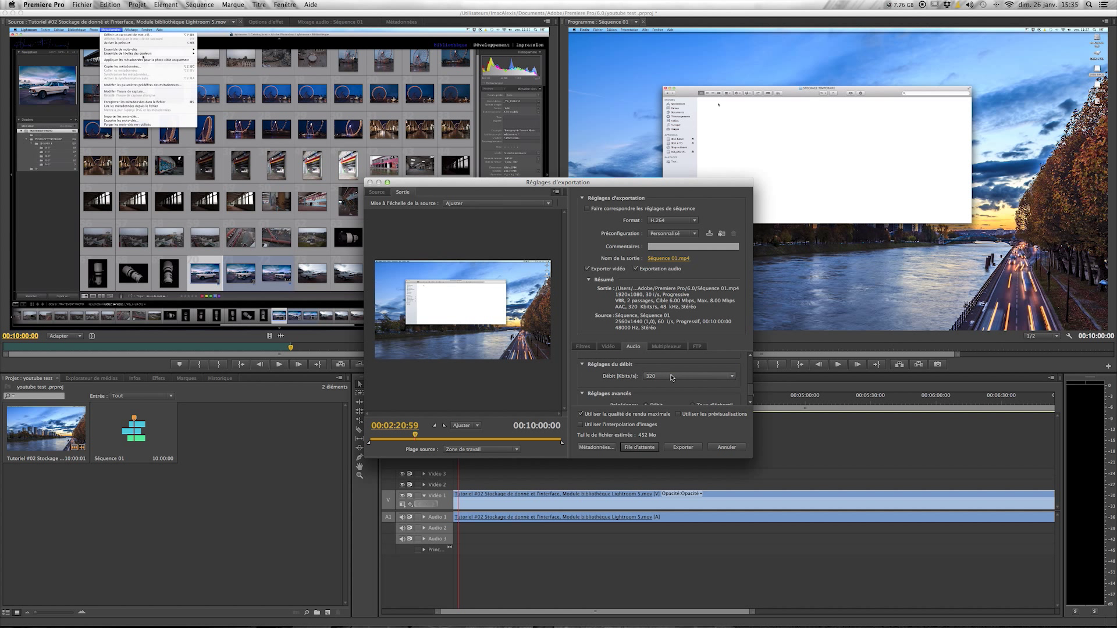
{"action": "left_click", "coordinate": [673, 376]}
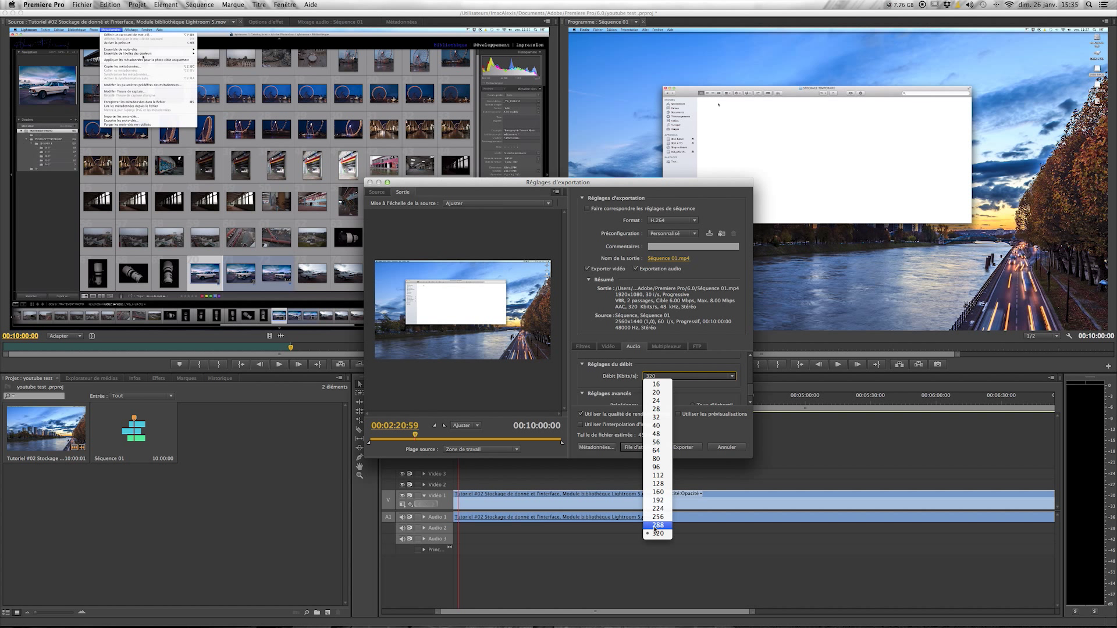
{"action": "left_click", "coordinate": [708, 268]}
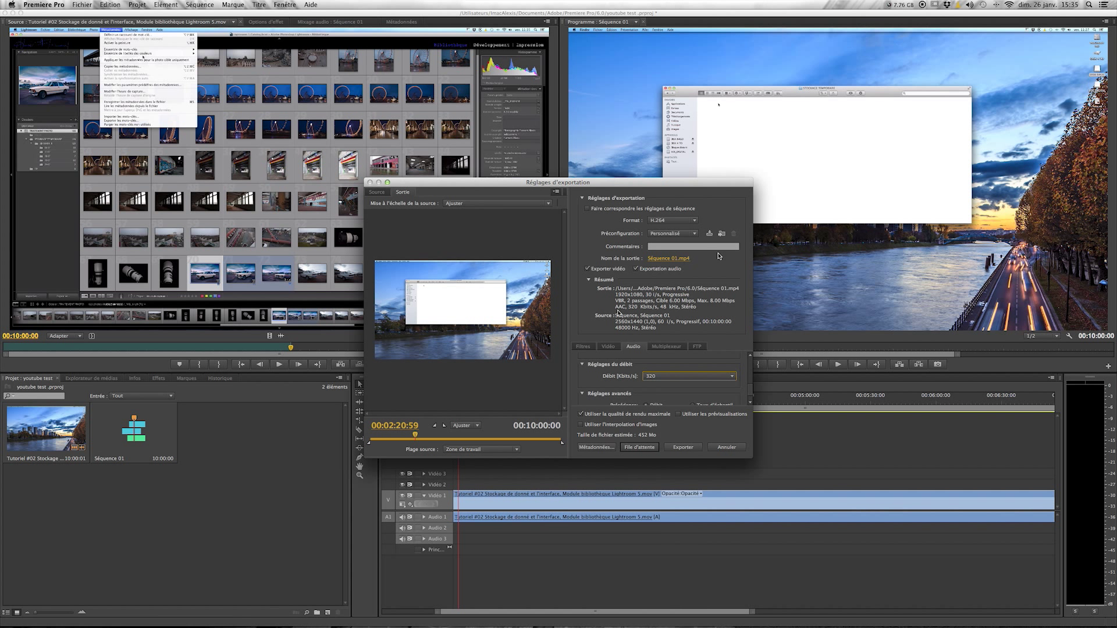
{"action": "left_click", "coordinate": [709, 234]}
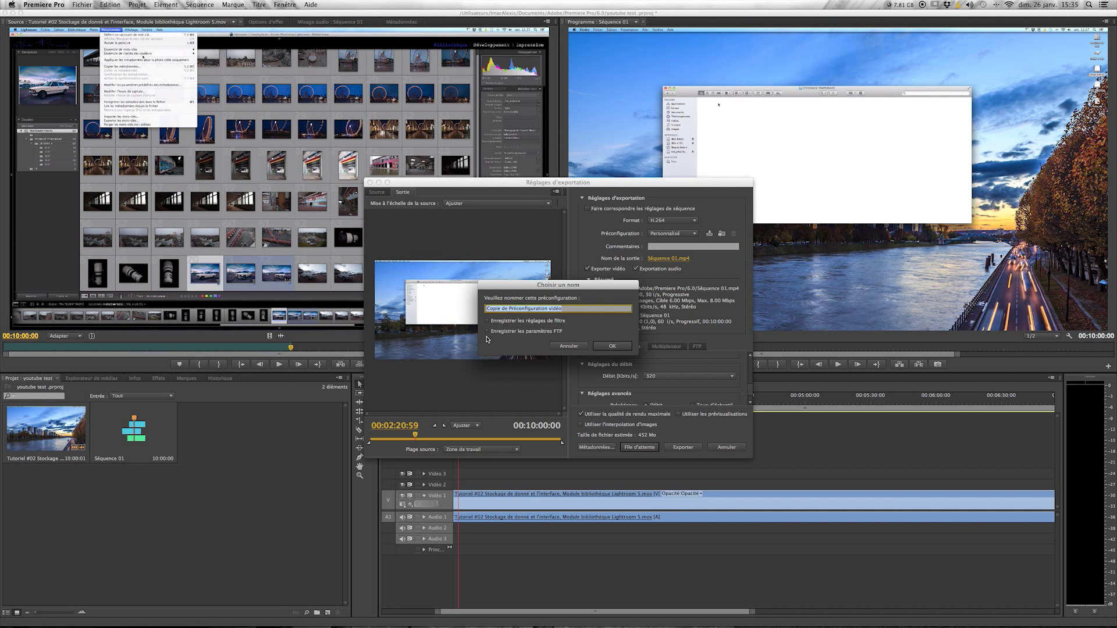
{"action": "left_click", "coordinate": [568, 347]}
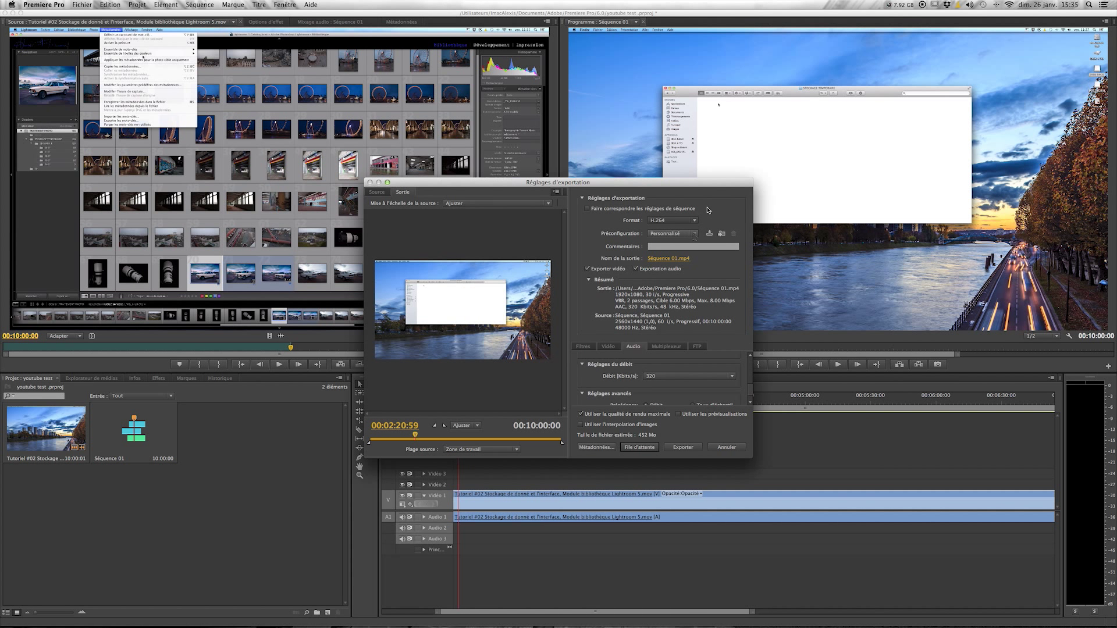
Step: Apply the Youtube 1080p 30fps preset and review its target and maximum video bitrates
{"action": "left_click", "coordinate": [694, 233]}
{"action": "left_click", "coordinate": [692, 263]}
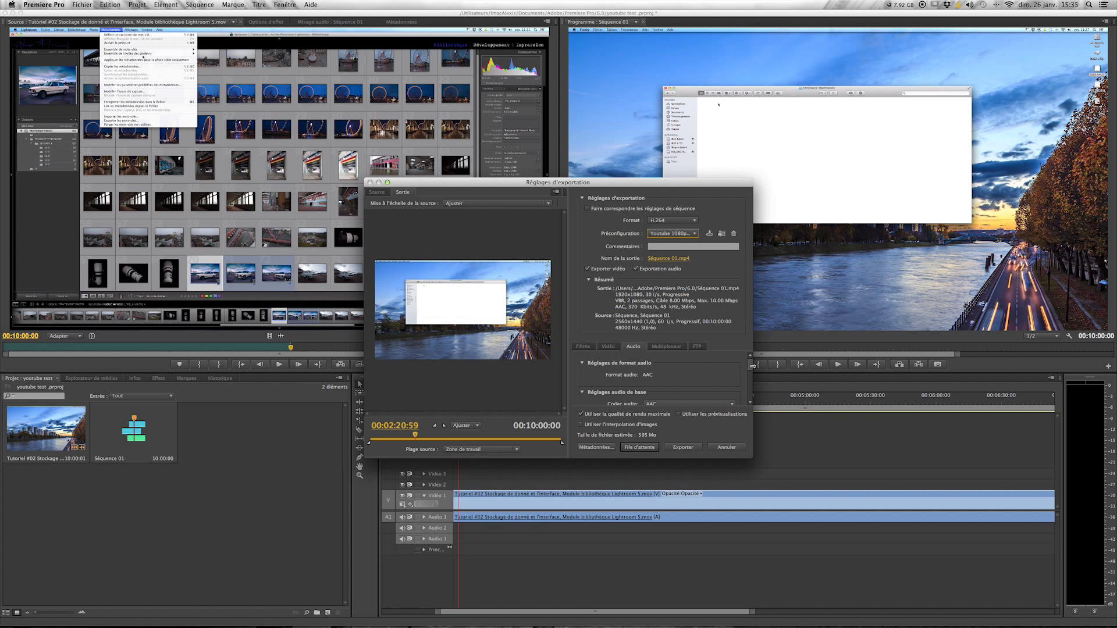
{"action": "left_click", "coordinate": [608, 347]}
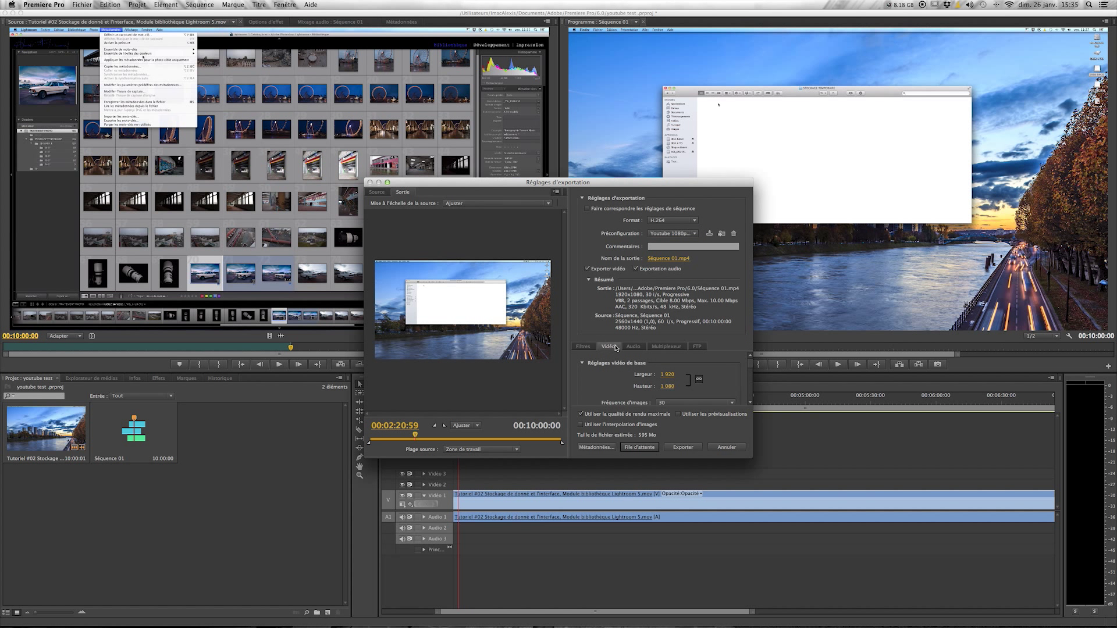
{"action": "left_click_drag", "start_coordinate": [749, 367], "coordinate": [743, 396]}
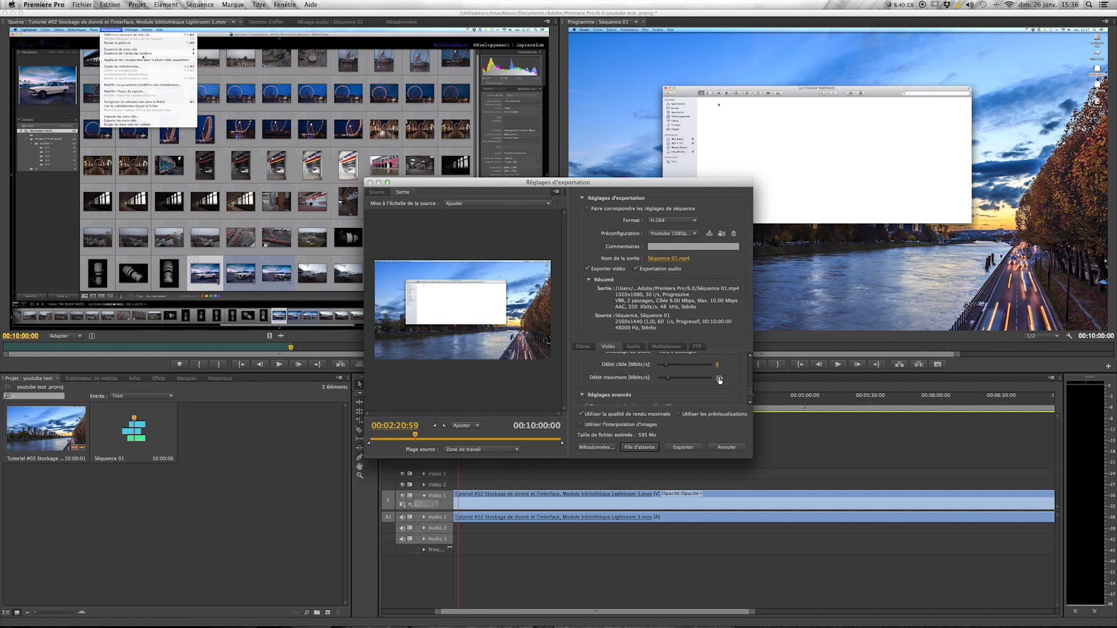
Step: Switch to the Youtube 720p 30fps preset and review its target and maximum video bitrates
{"action": "left_click", "coordinate": [687, 233]}
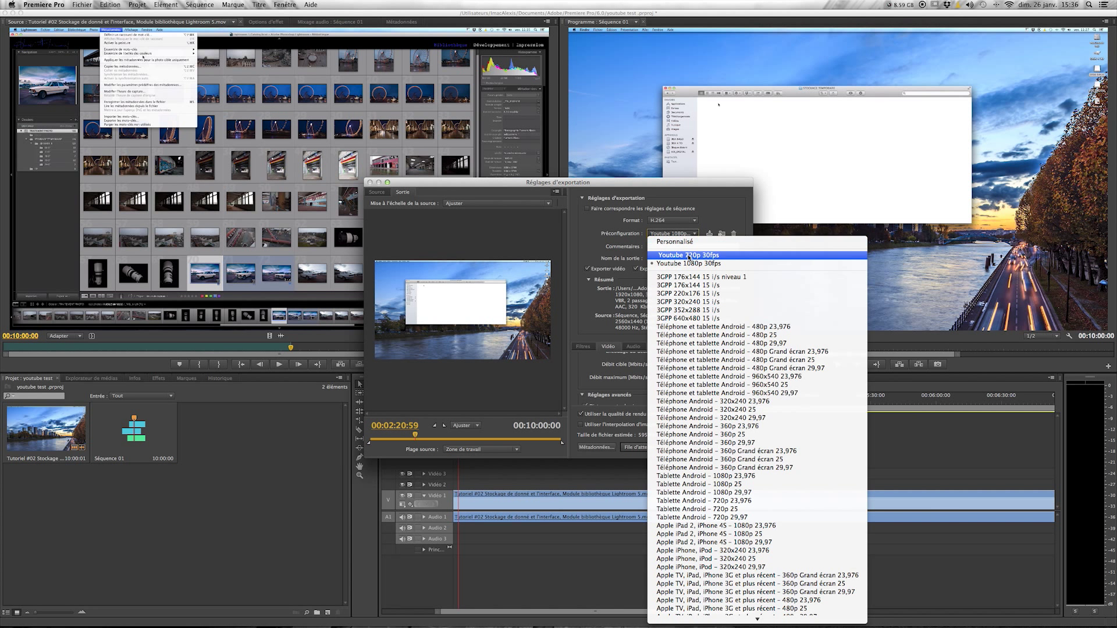
{"action": "left_click", "coordinate": [689, 256]}
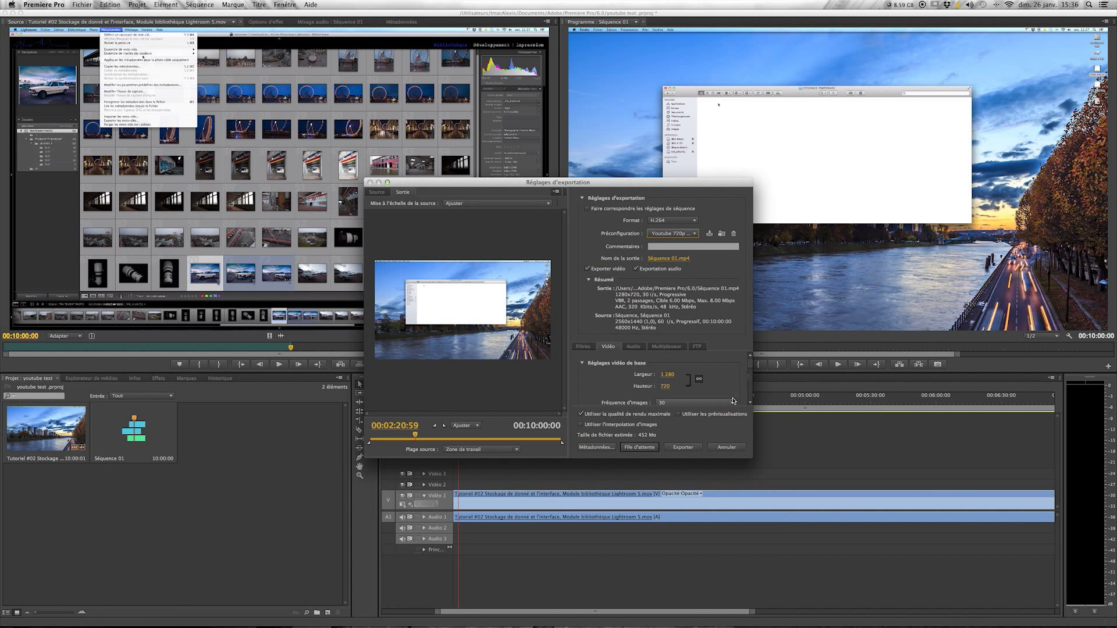
{"action": "scroll", "coordinate": [733, 401], "scroll_direction": "down", "scroll_amount": 5}
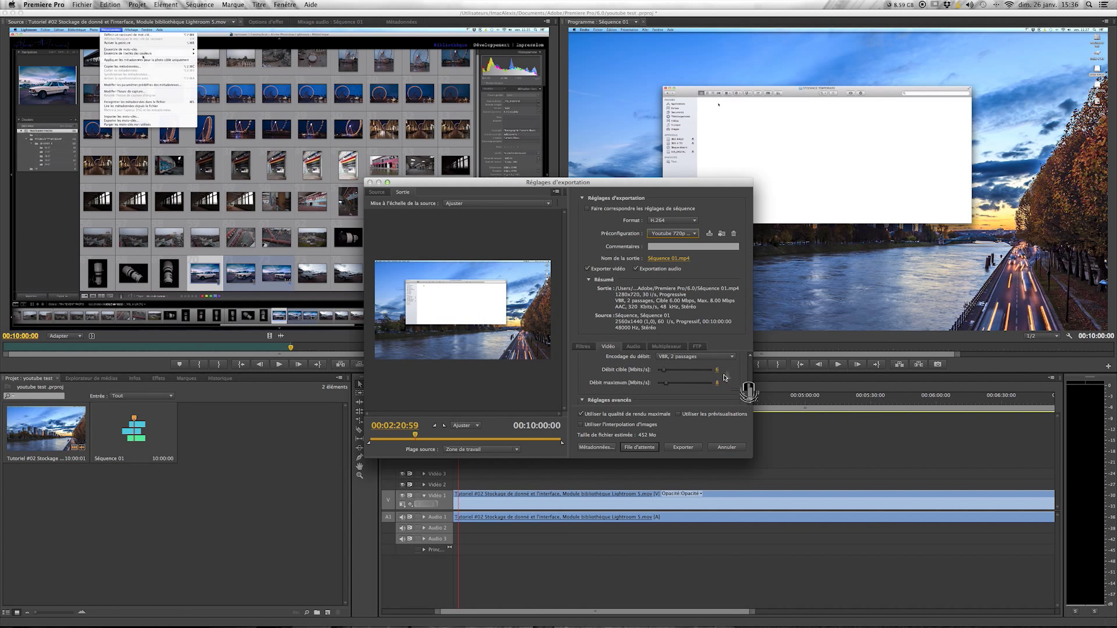
{"action": "scroll", "coordinate": [725, 378], "scroll_direction": "down", "scroll_amount": 1}
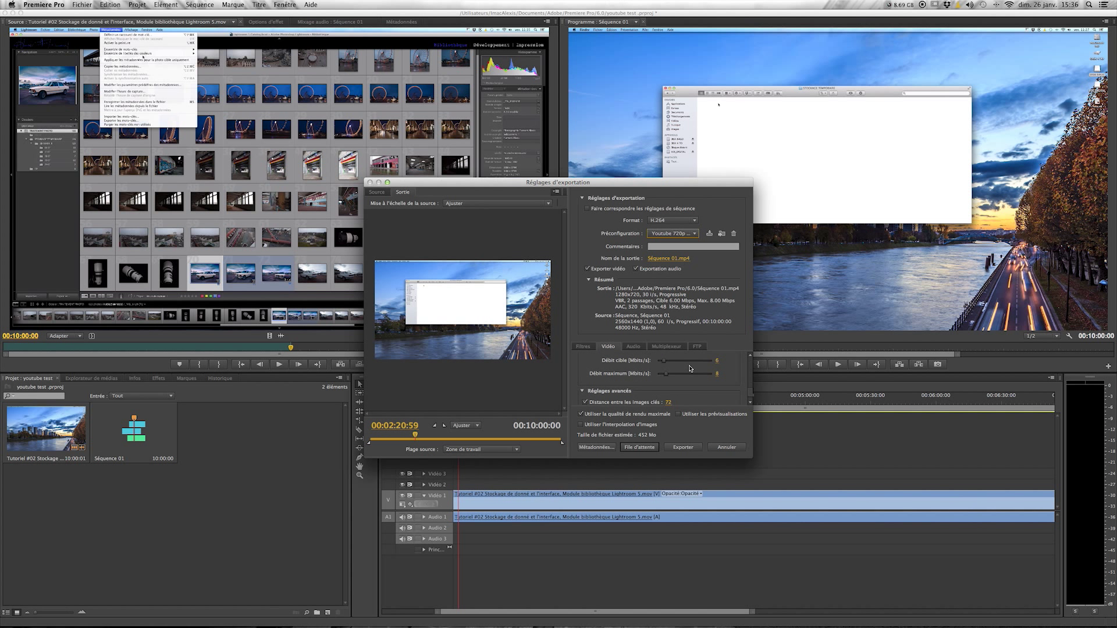
Step: Set the export preset back to Youtube 1080p 30fps
{"action": "left_click", "coordinate": [677, 240]}
{"action": "left_click", "coordinate": [674, 251]}
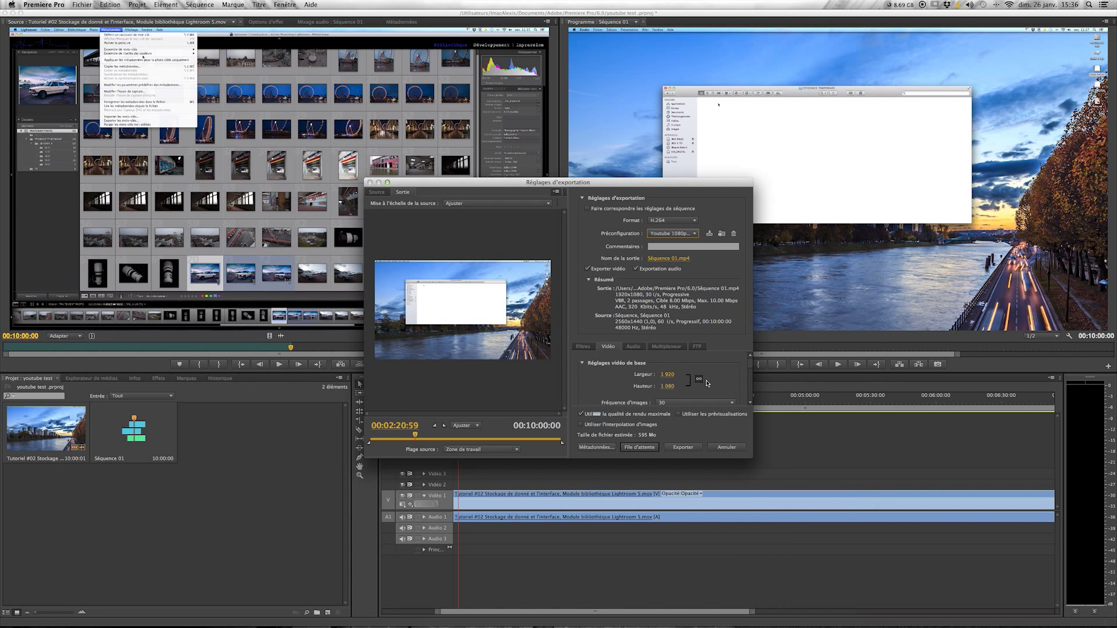
{"action": "left_click", "coordinate": [748, 379]}
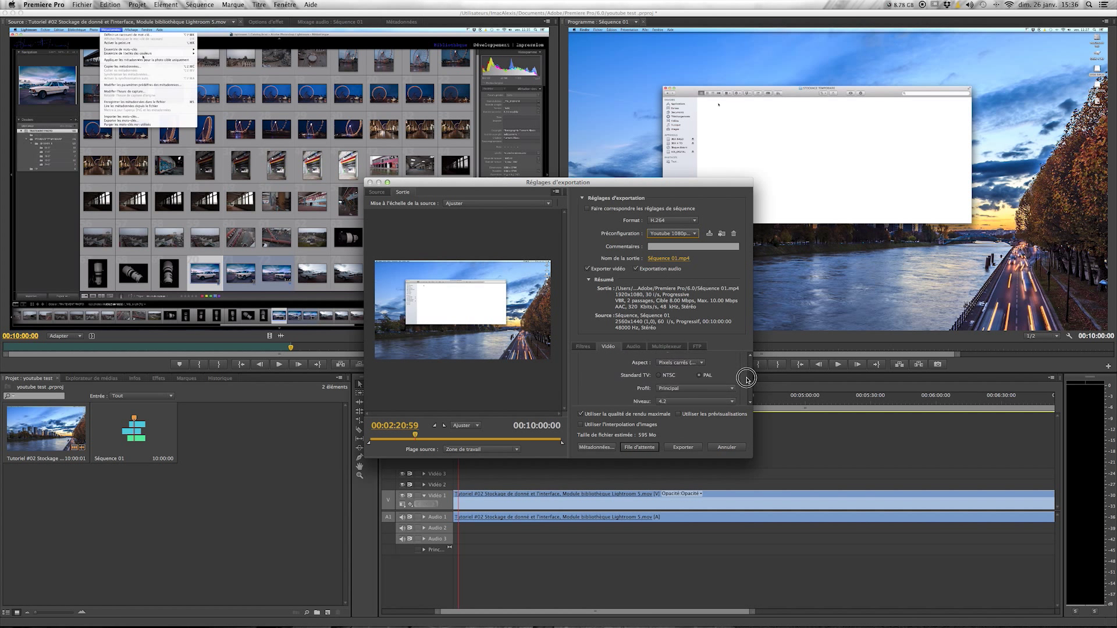
{"action": "left_click_drag", "start_coordinate": [748, 379], "coordinate": [734, 397]}
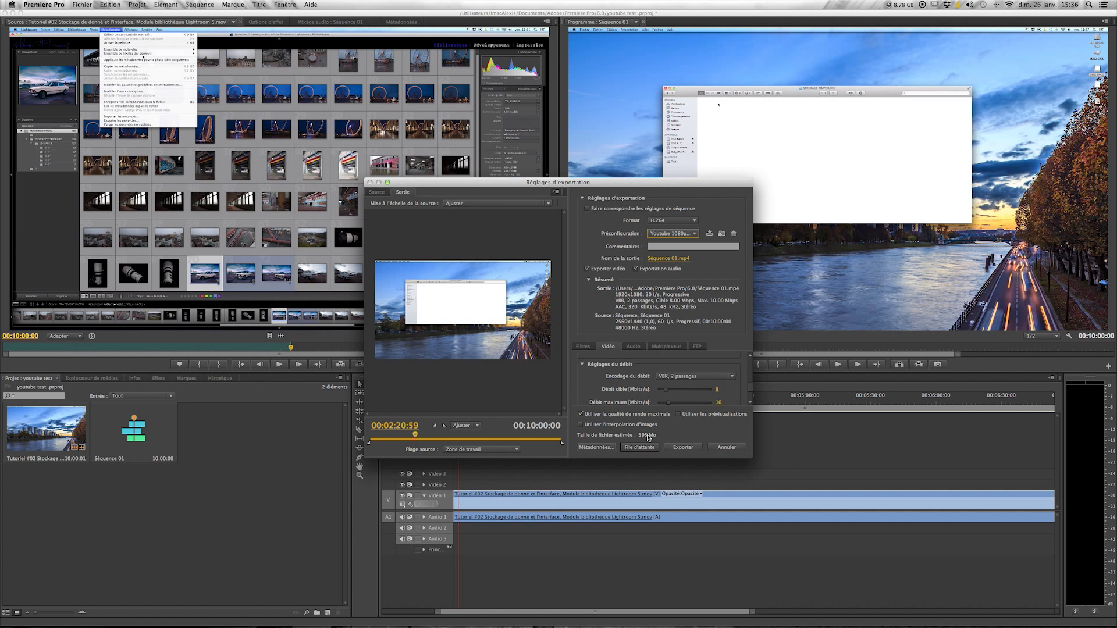
Step: Set the target video bitrate of the 1080p export to 6.6 Mbit/s
{"action": "left_click", "coordinate": [666, 389]}
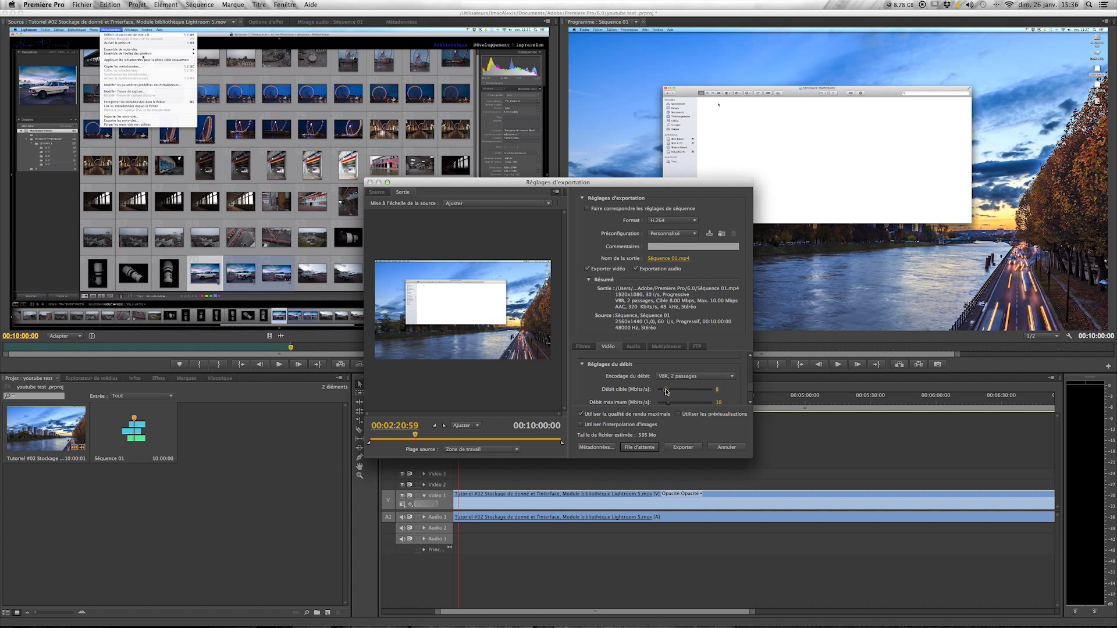
{"action": "left_click", "coordinate": [717, 390]}
{"action": "left_click", "coordinate": [719, 391]}
{"action": "left_click", "coordinate": [722, 391]}
{"action": "key", "text": "Return"}
{"action": "left_click", "coordinate": [721, 391]}
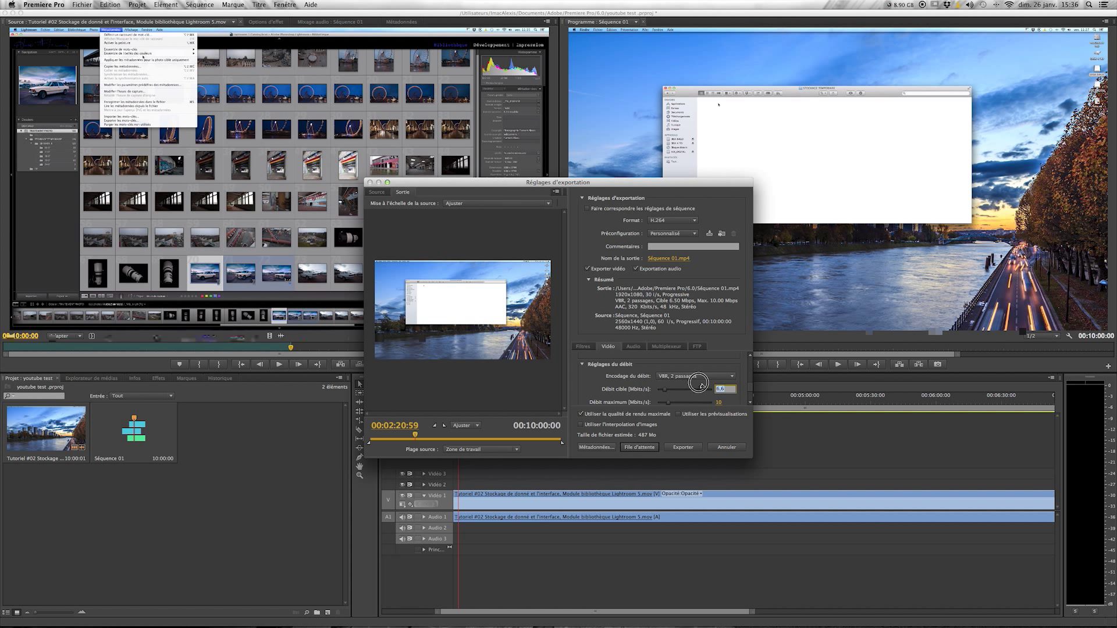
Step: Set the maximum video bitrate to 6.7 Mbit/s and send the export to the encoding queue
{"action": "left_click", "coordinate": [718, 401]}
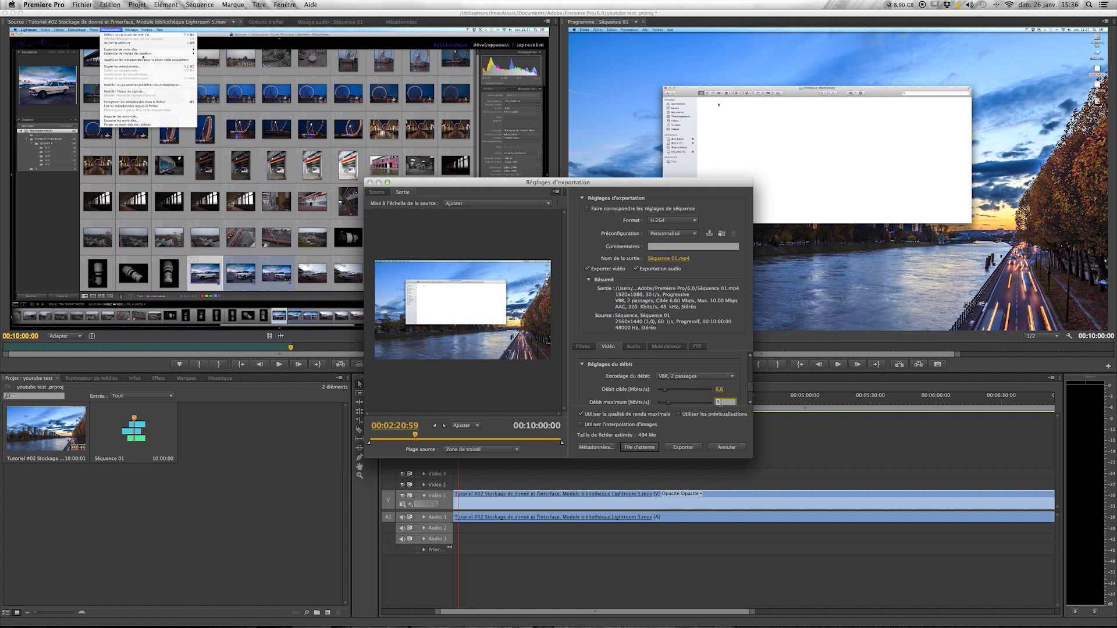
{"action": "key", "text": "BackSpace"}
{"action": "type", "text": "1"}
{"action": "key", "text": "Down"}
{"action": "key", "text": "Down"}
{"action": "key", "text": "Down"}
{"action": "key", "text": "Return"}
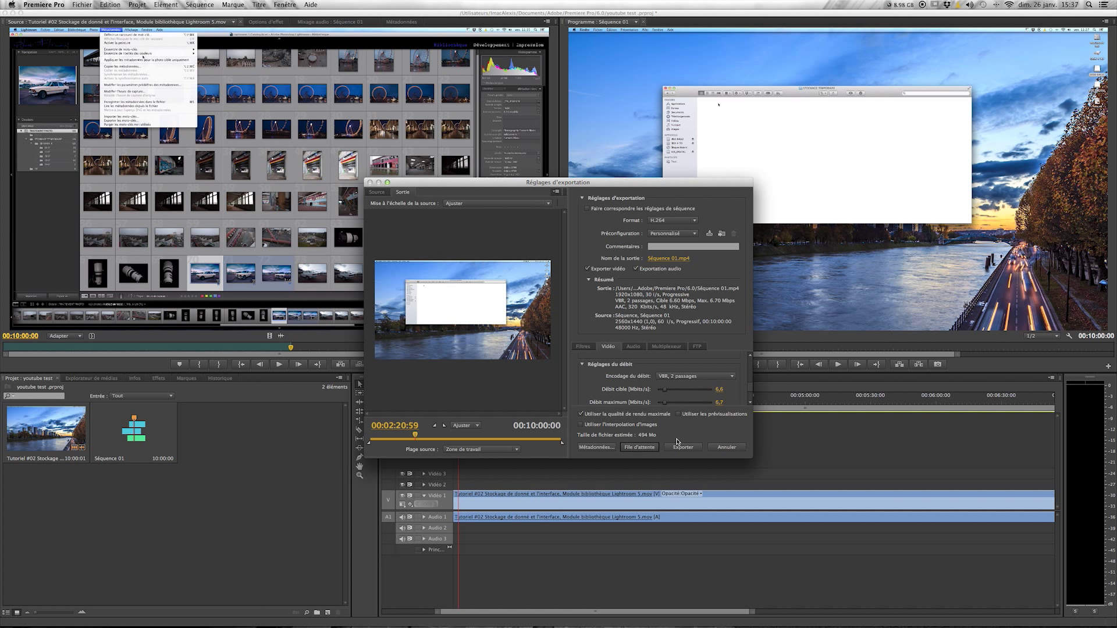
{"action": "left_click", "coordinate": [643, 449]}
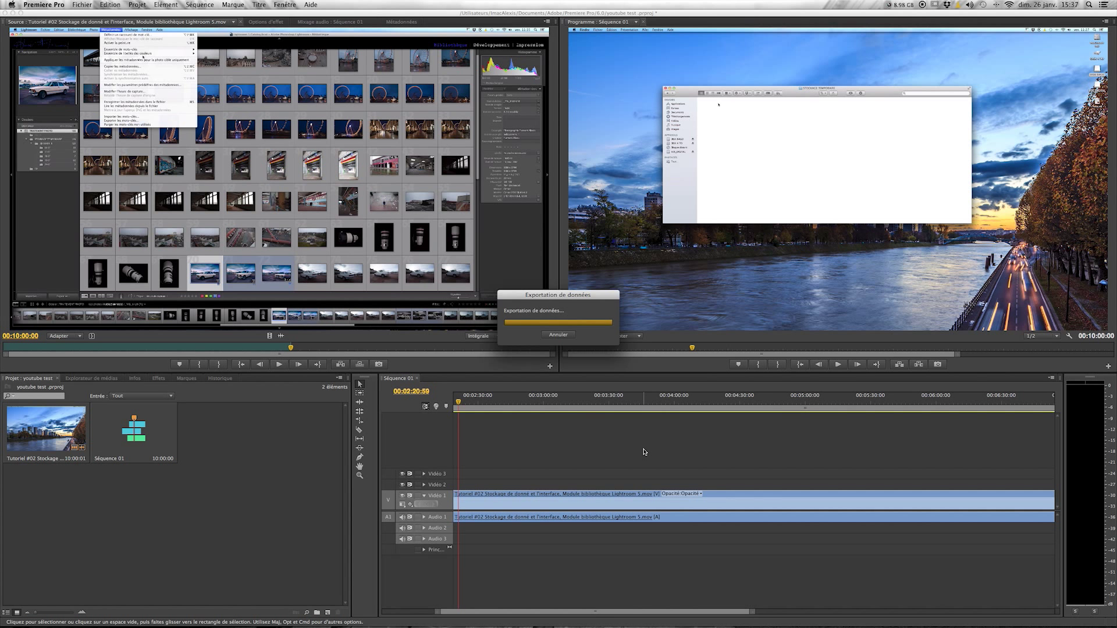